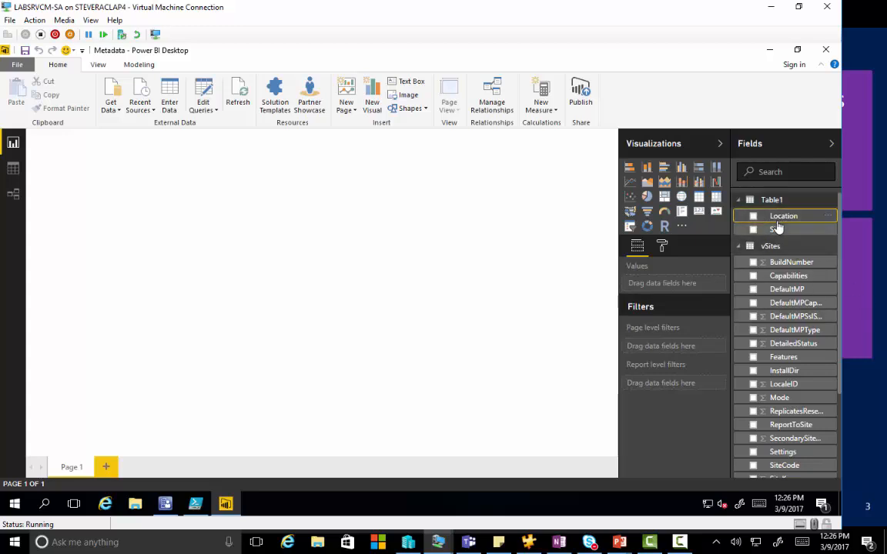
Step: Build an enlarged map visual with Table1's Location as the legend and the vSites SiteCode field as the location
left_click_drag(758, 218, 174, 200)
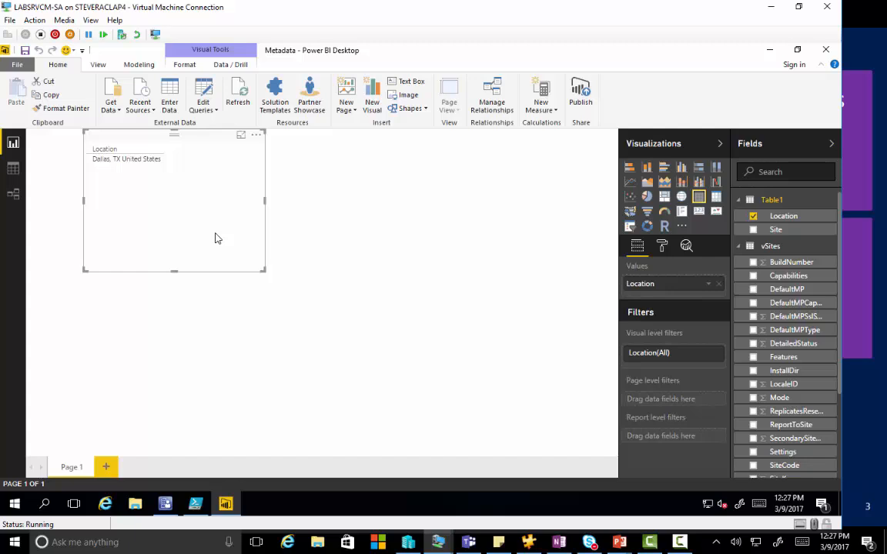
key("Delete")
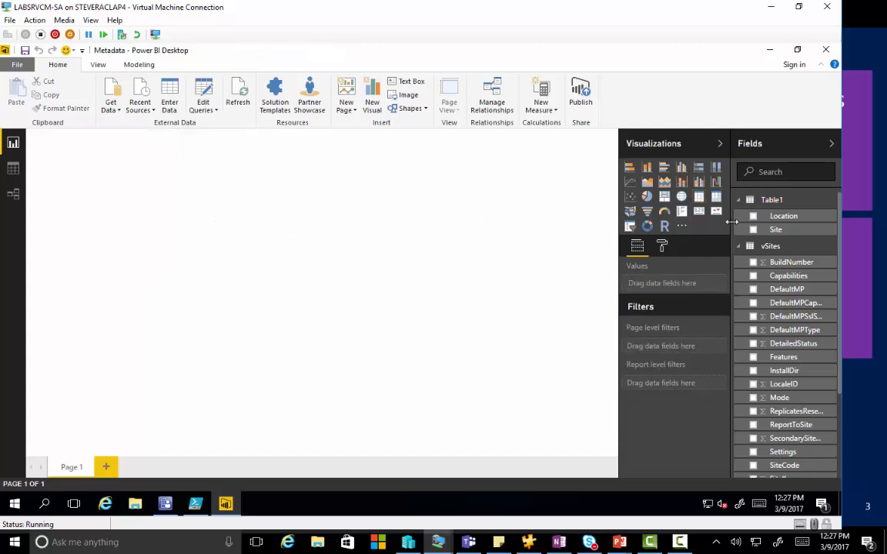
left_click(681, 198)
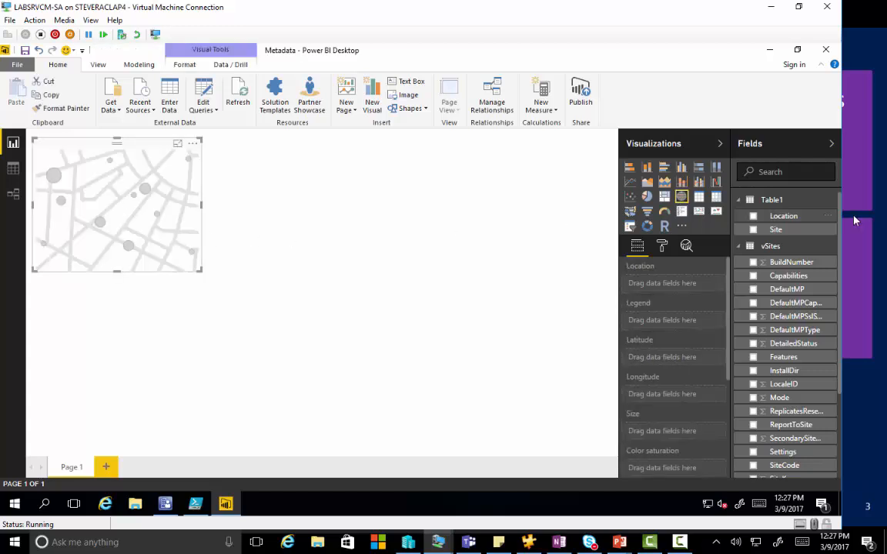
left_click_drag(730, 220, 81, 184)
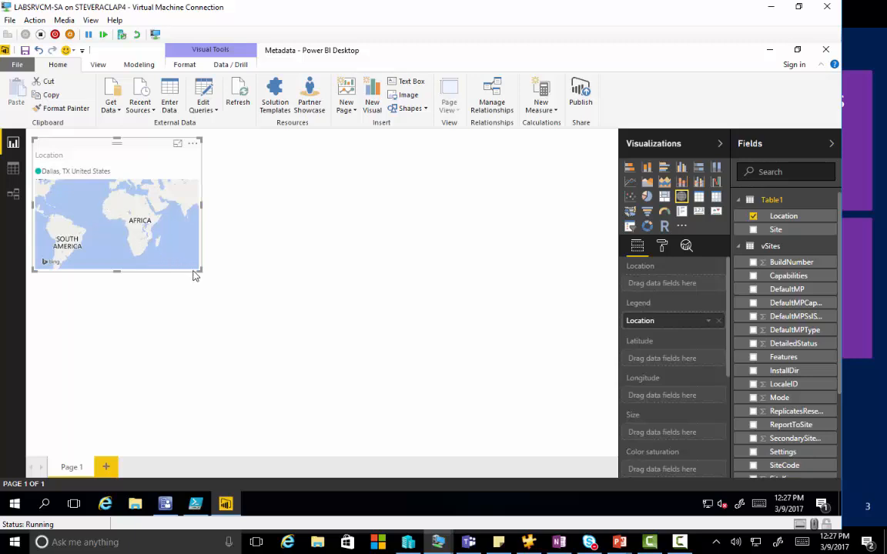
left_click_drag(200, 271, 237, 297)
left_click_drag(273, 335, 415, 453)
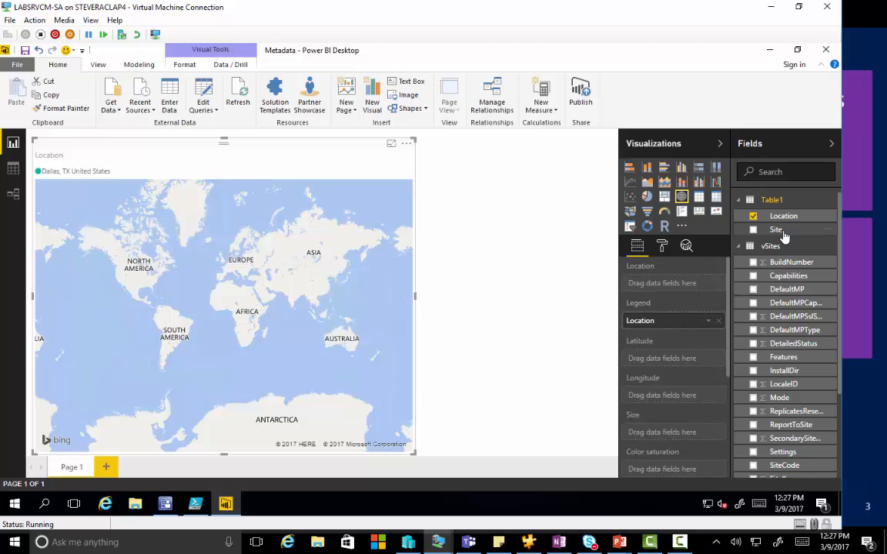
scroll(779, 314, "down", 3)
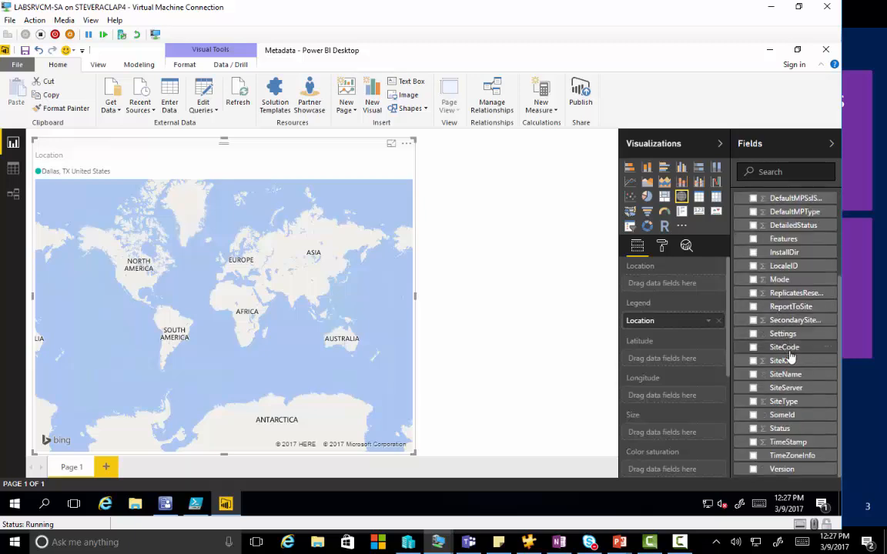
left_click_drag(784, 347, 297, 330)
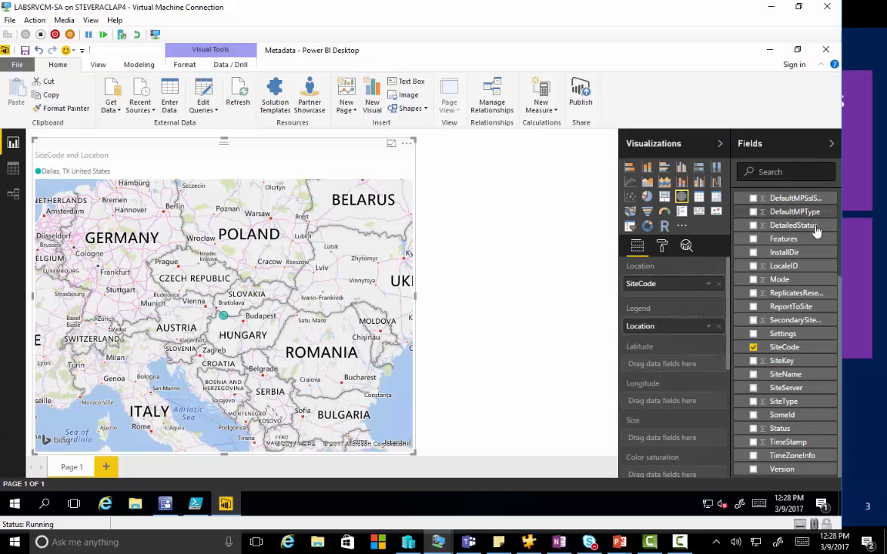
Step: Delete Table1 from the report's data model
scroll(816, 231, "up", 3)
right_click(772, 201)
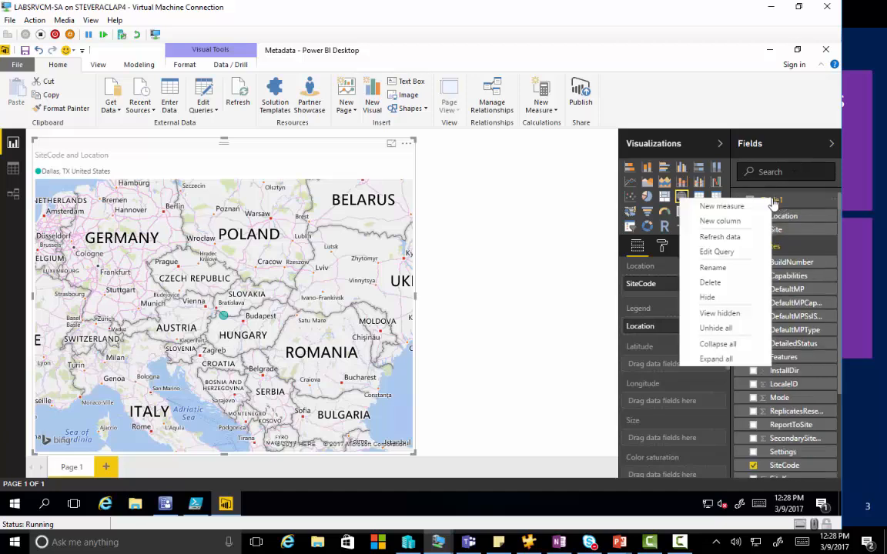
left_click(725, 284)
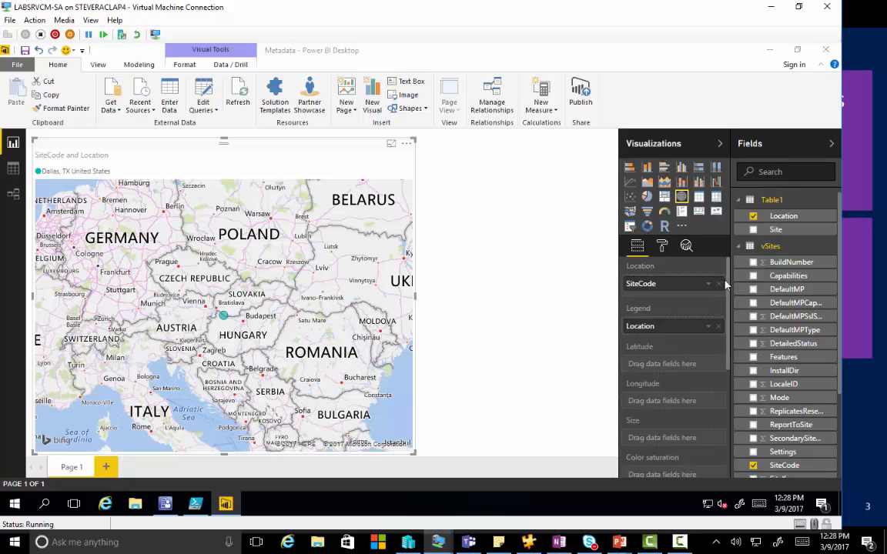
left_click(478, 291)
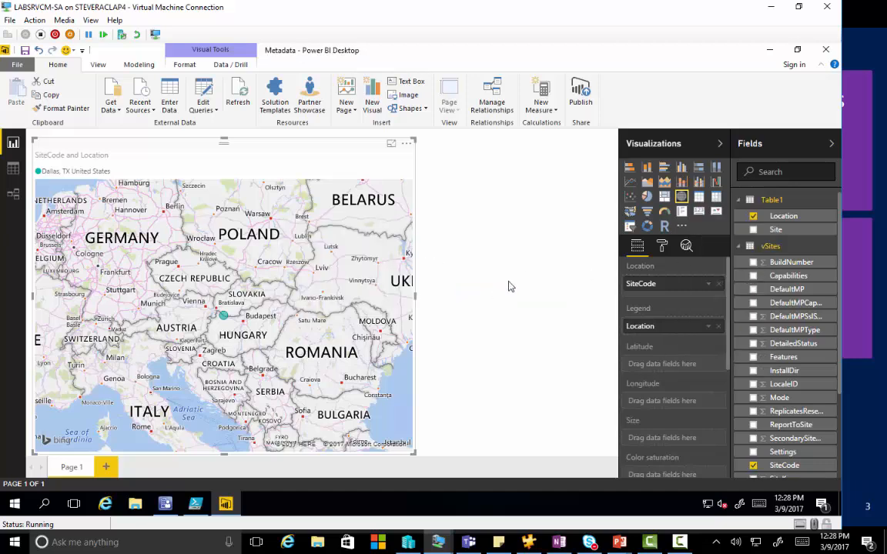
right_click(745, 252)
Step: Delete the vSites table from the data model and remove the broken map visual from the page
right_click(773, 204)
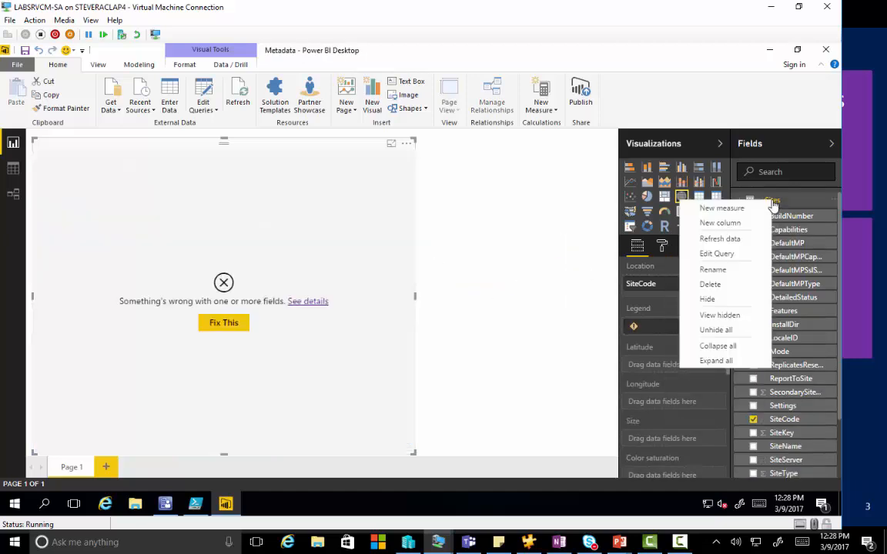
left_click(732, 286)
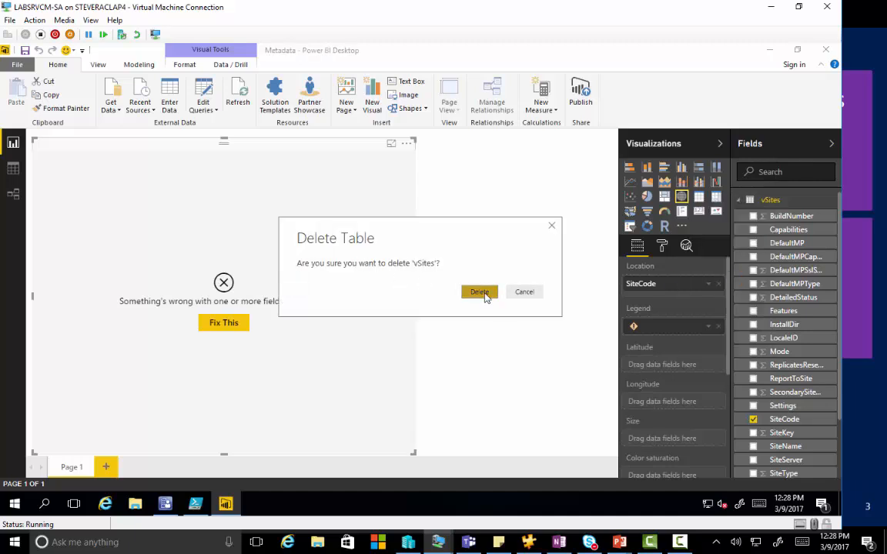
left_click(480, 293)
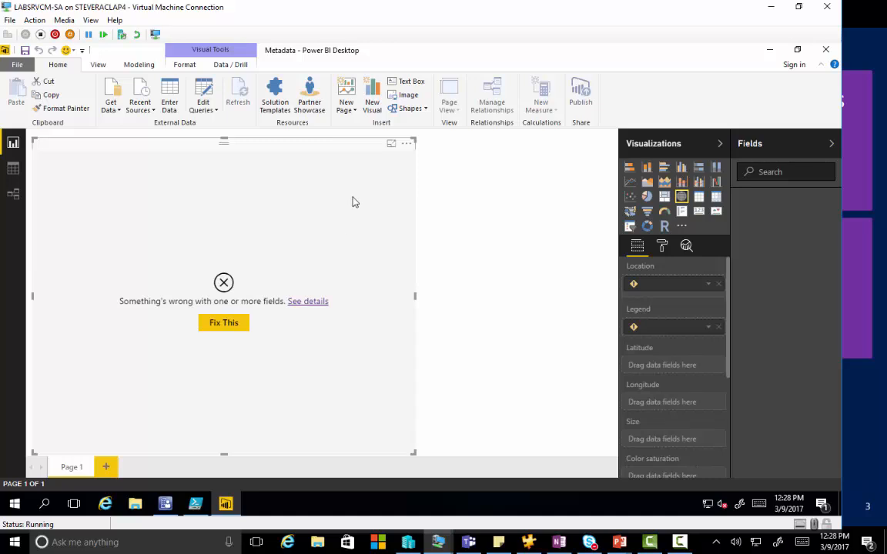
key("Delete")
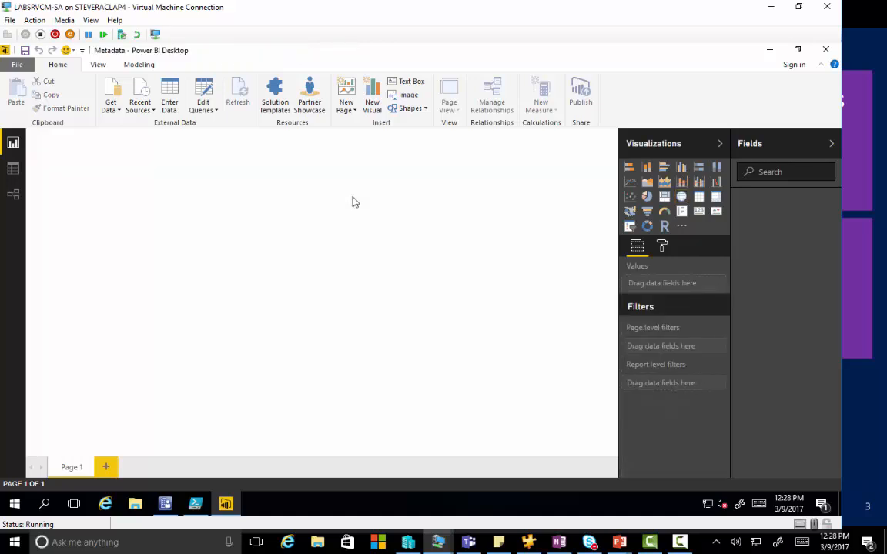
Step: Review the contents of the desktop workbook locations2.xlsx in Excel and close it
left_click(767, 50)
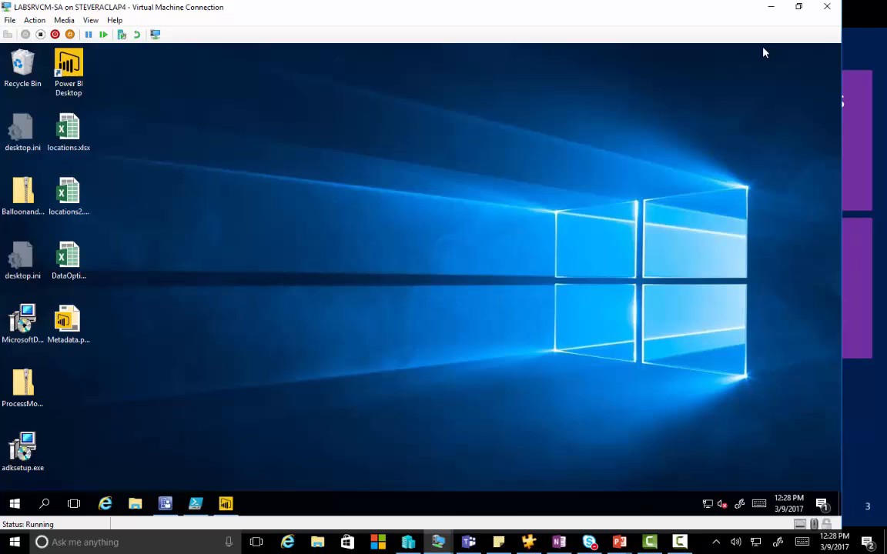
left_click(63, 197)
double_click(63, 197)
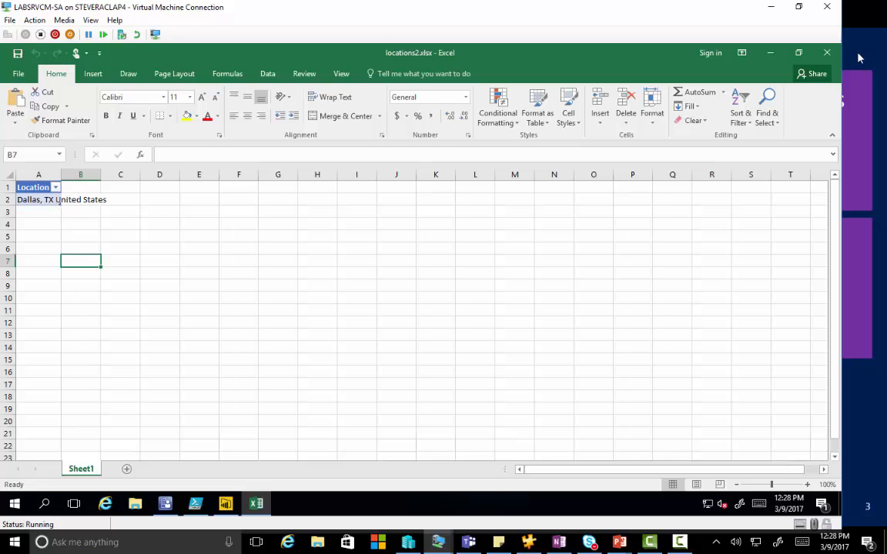
left_click(826, 53)
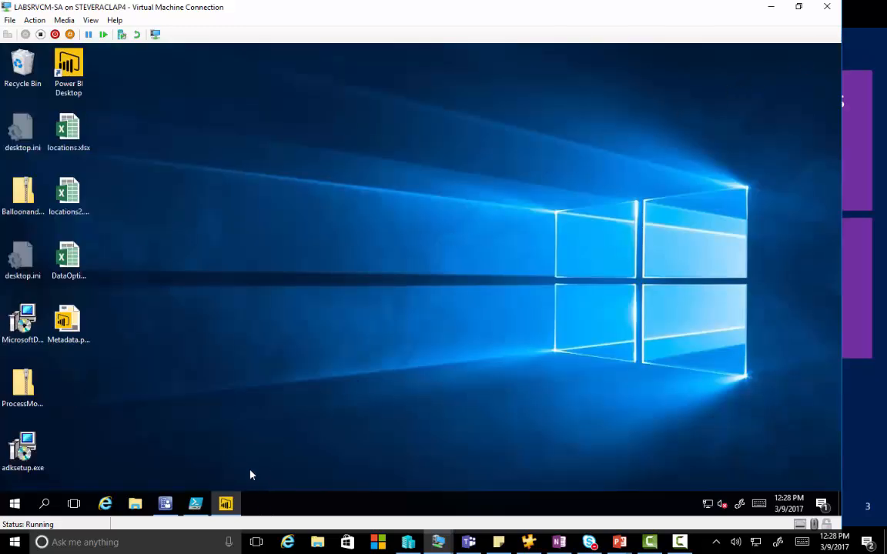
Step: Switch back to Power BI Desktop and load Table1 from the Excel workbook locations2.xlsx
mouse_move(188, 507)
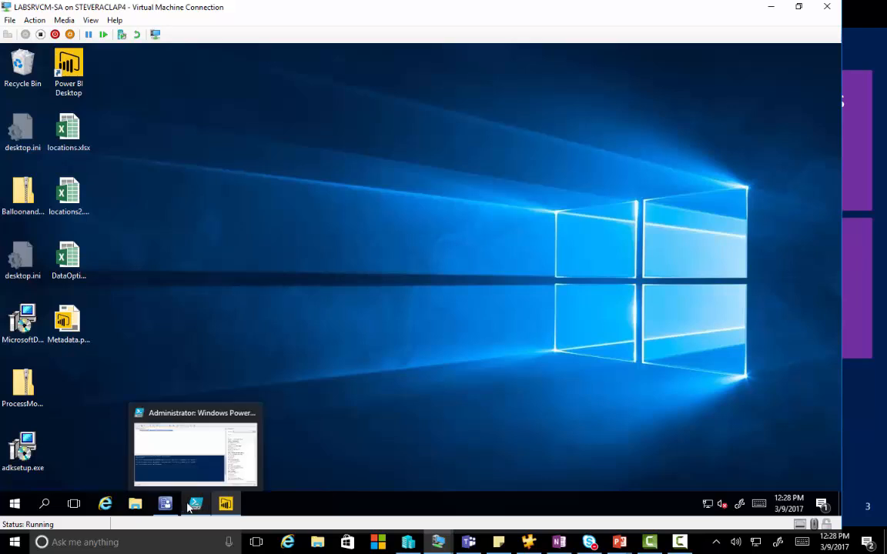
left_click(226, 503)
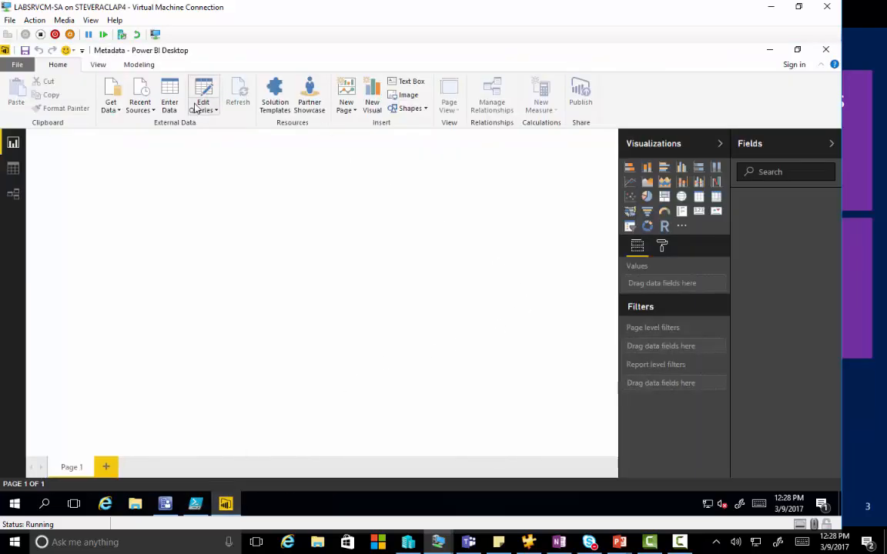
left_click(114, 109)
left_click(104, 146)
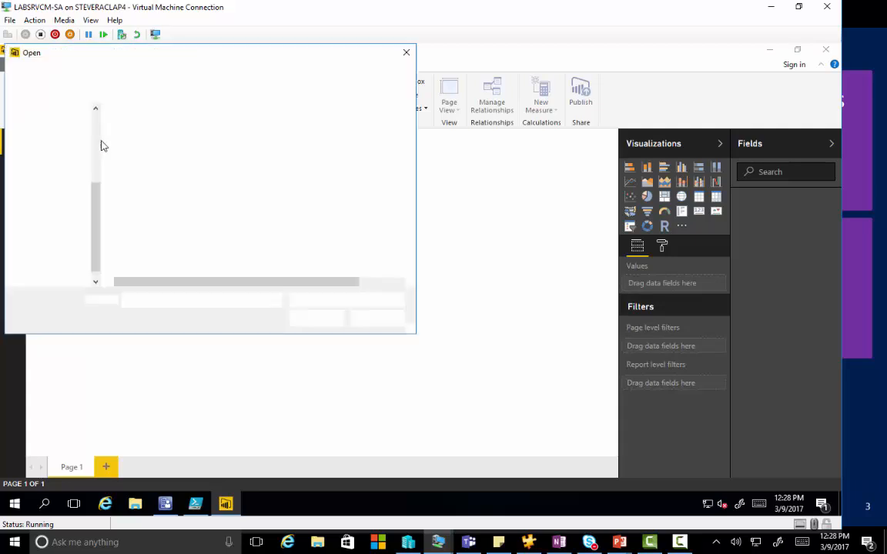
double_click(149, 154)
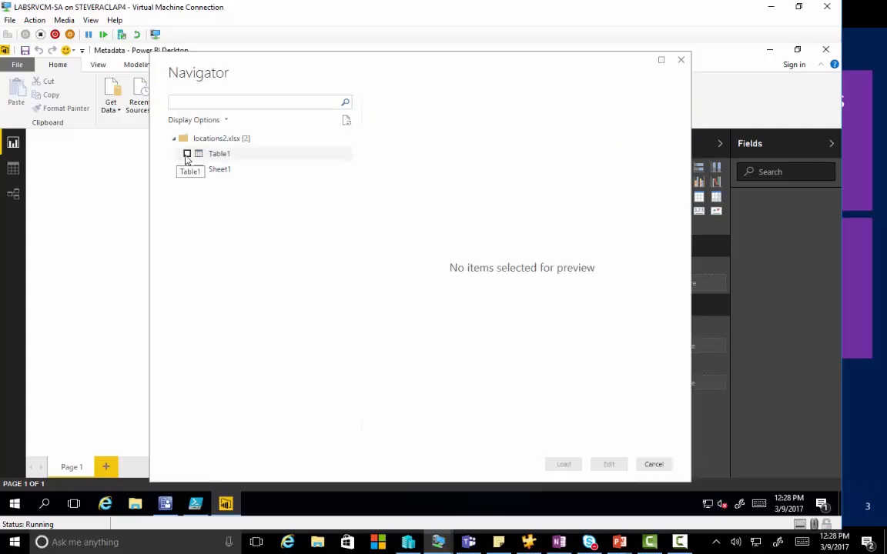
left_click(187, 153)
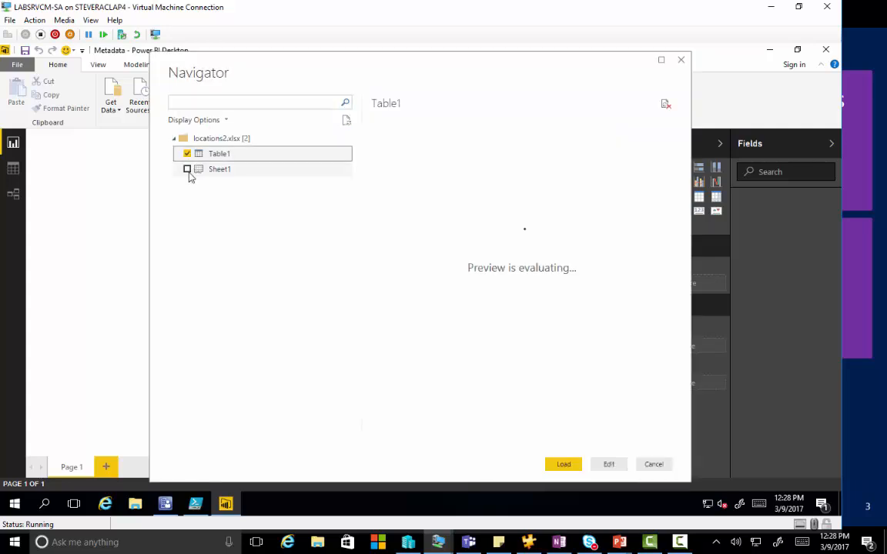
left_click(570, 464)
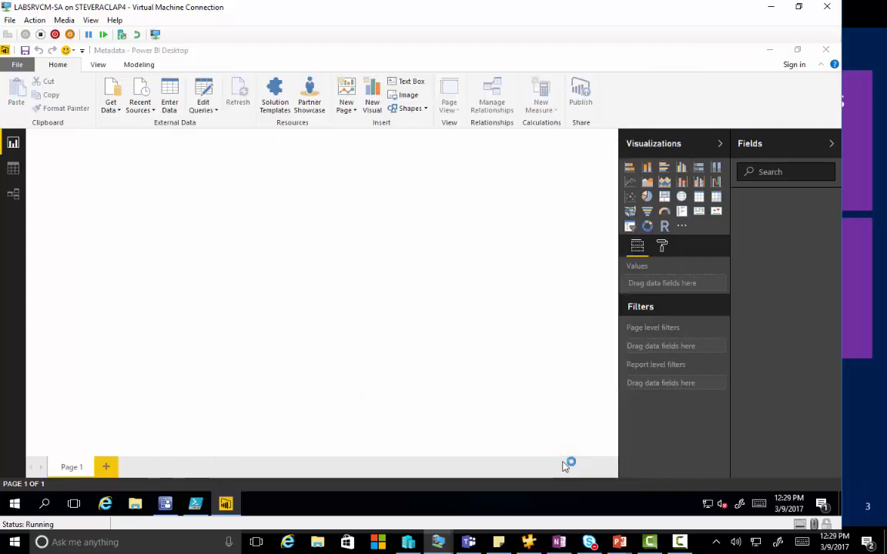
Step: Connect to the SQL Server database cm_sap on server labsrvcm-sa in Import mode
left_click(111, 108)
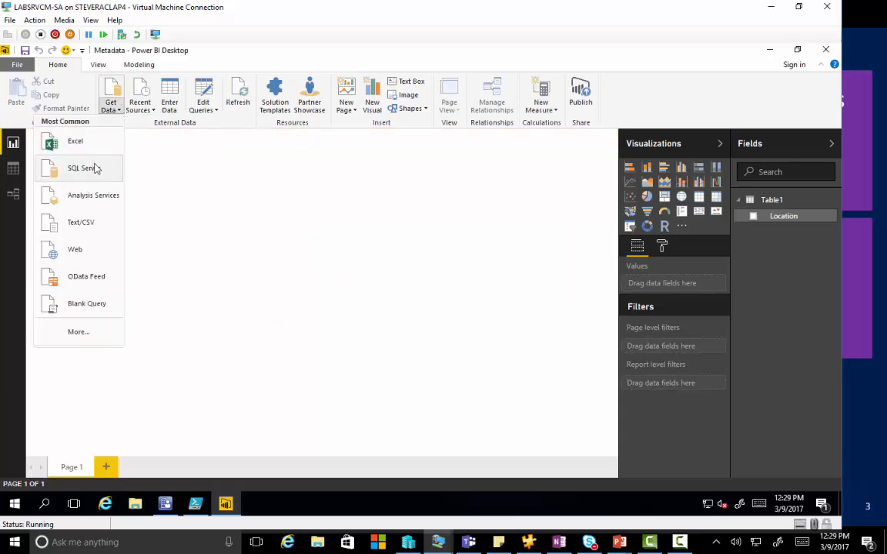
left_click(91, 166)
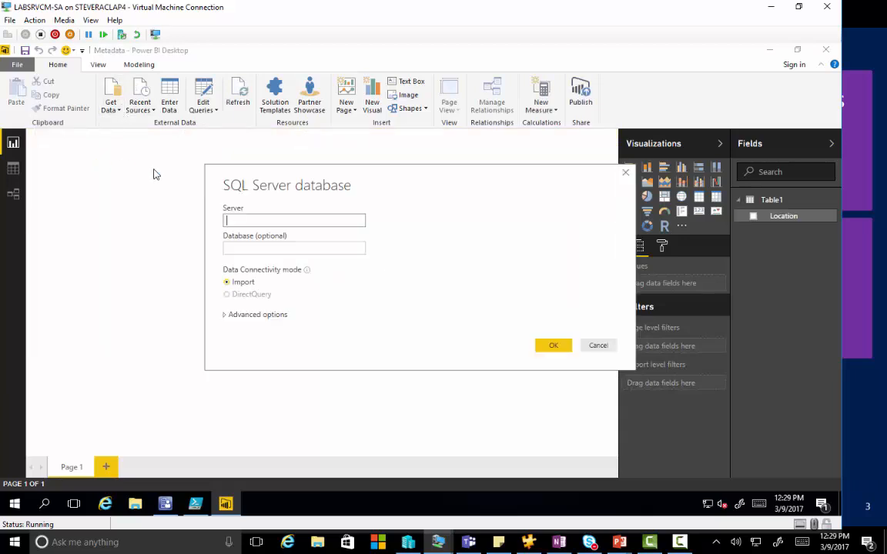
type("labsrvcm-sa")
key("Tab")
type("cm_sap")
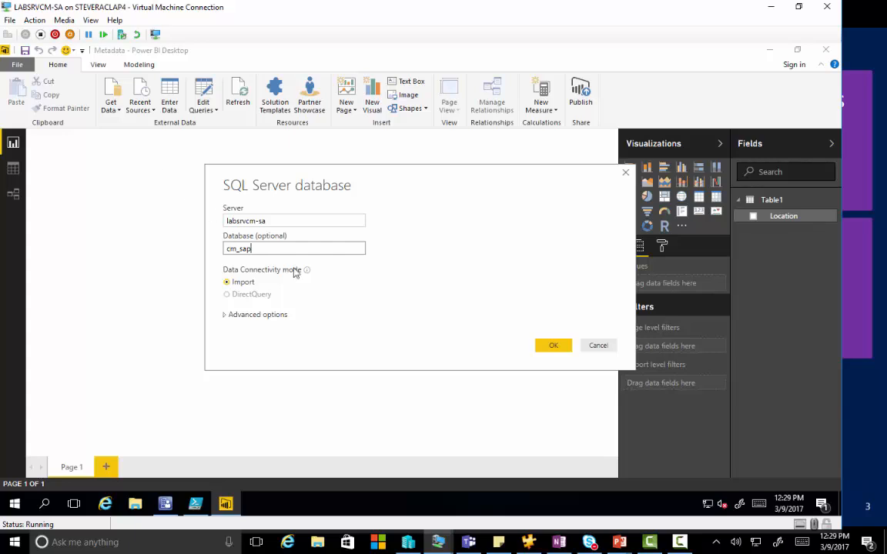
left_click(554, 350)
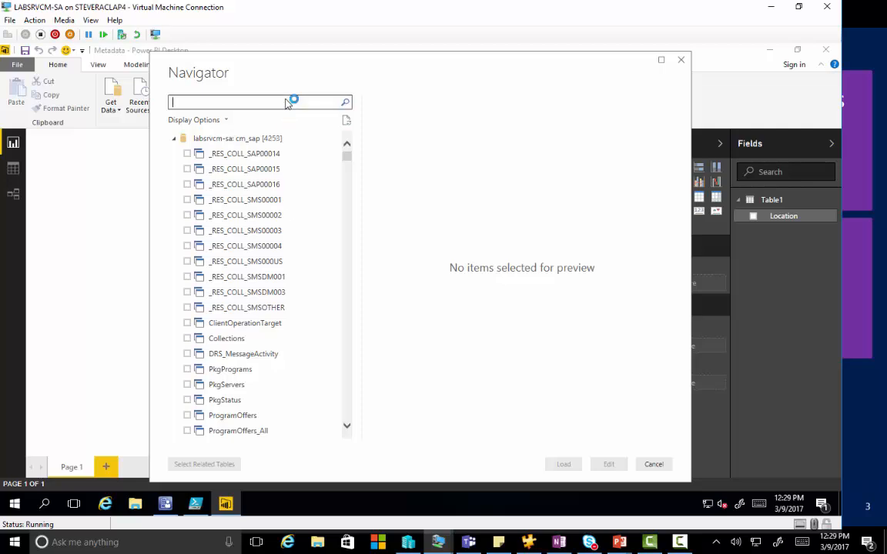
Step: Search the database for vsites and load the vSites view into the report
type("vsites")
left_click(187, 153)
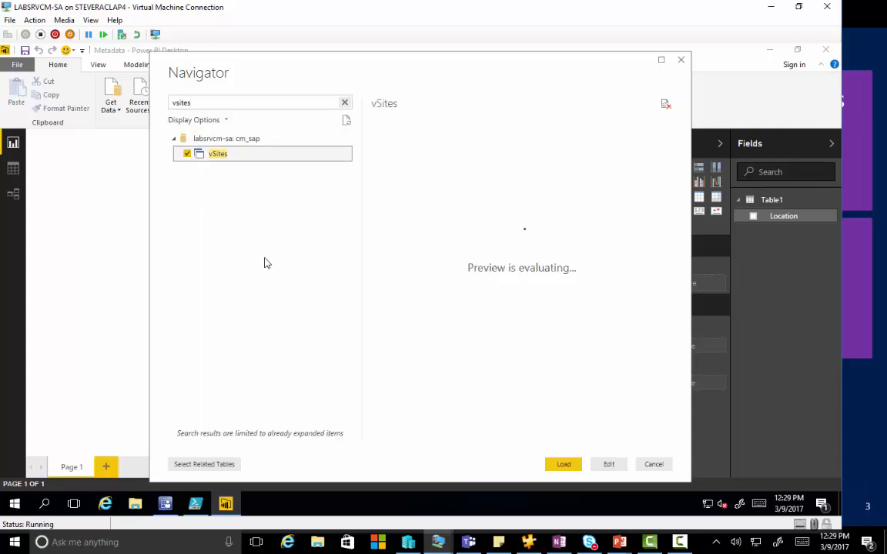
left_click(561, 465)
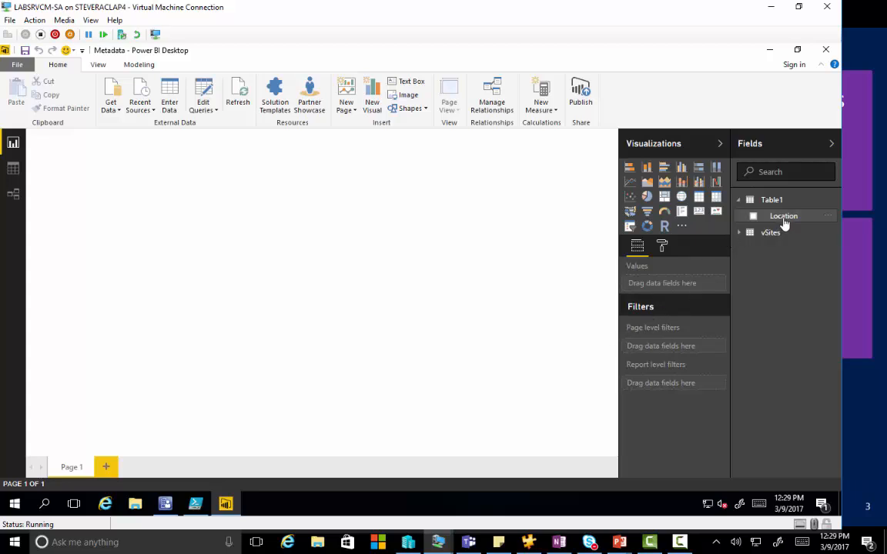
Step: Insert a map visual with Table1's Location as the legend and enlarge it to the full height of the page
left_click(682, 198)
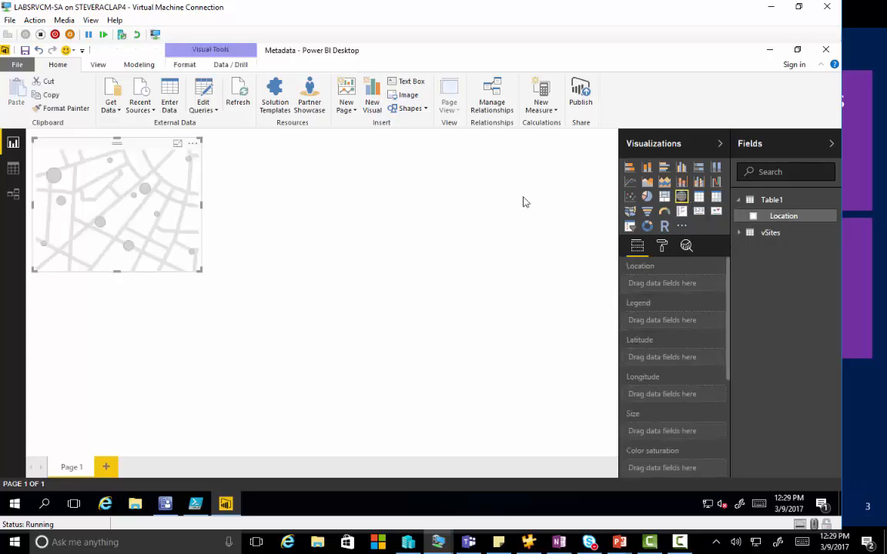
left_click_drag(793, 219, 122, 220)
left_click_drag(194, 268, 394, 454)
left_click_drag(410, 528, 416, 536)
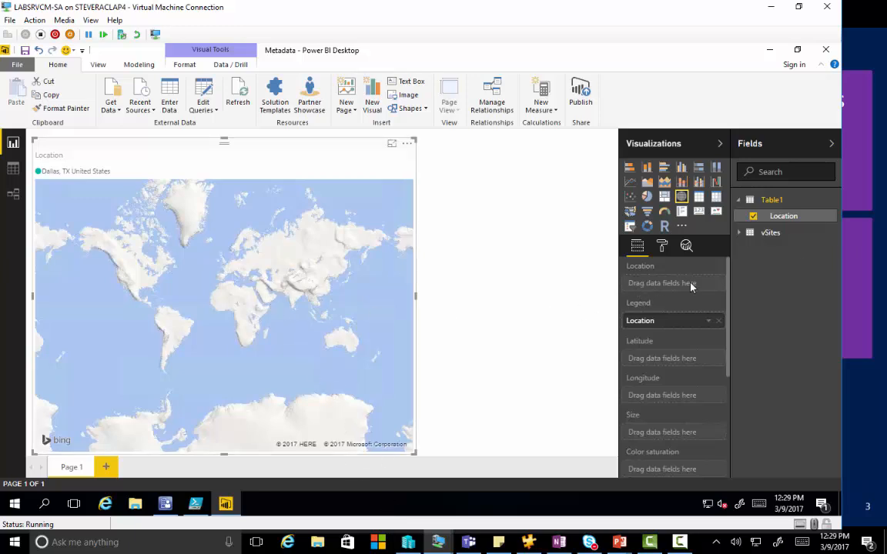
Step: Add the SiteCode field from vSites to the map visual as its location
left_click(741, 234)
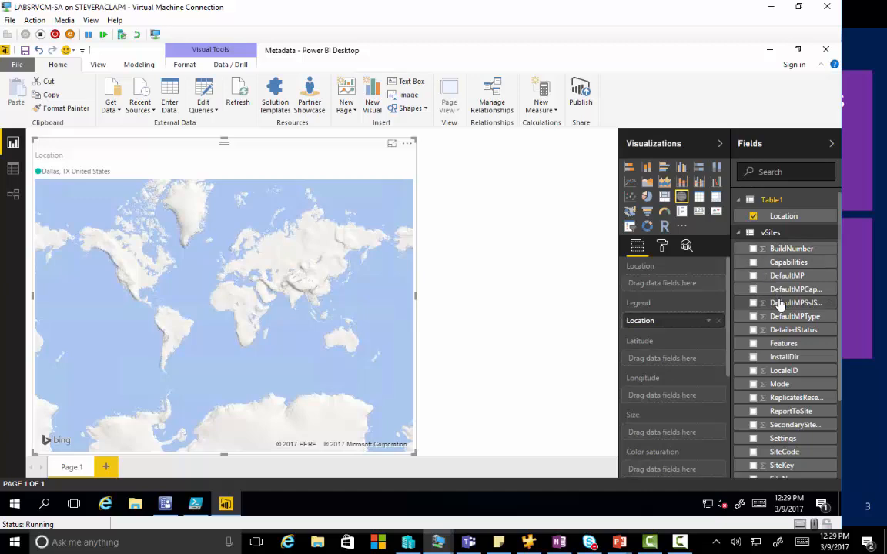
scroll(780, 307, "down", 2)
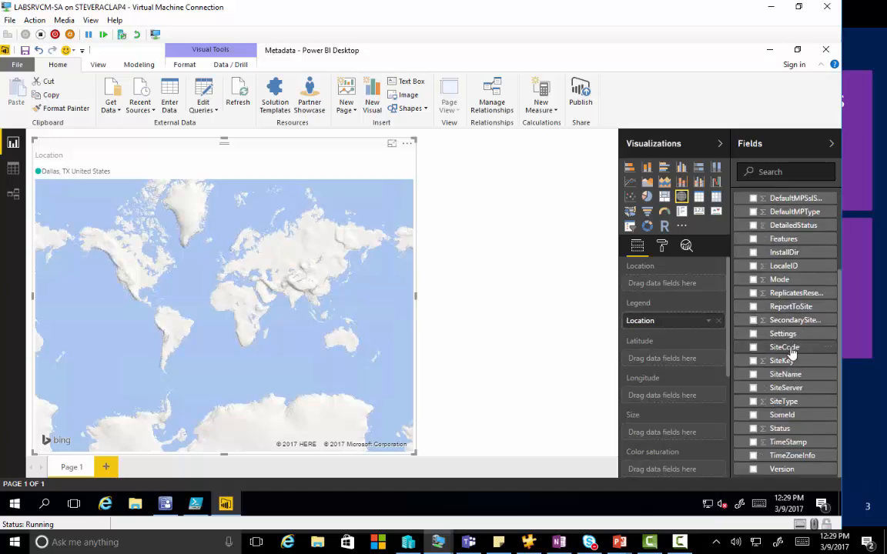
left_click_drag(787, 353, 182, 282)
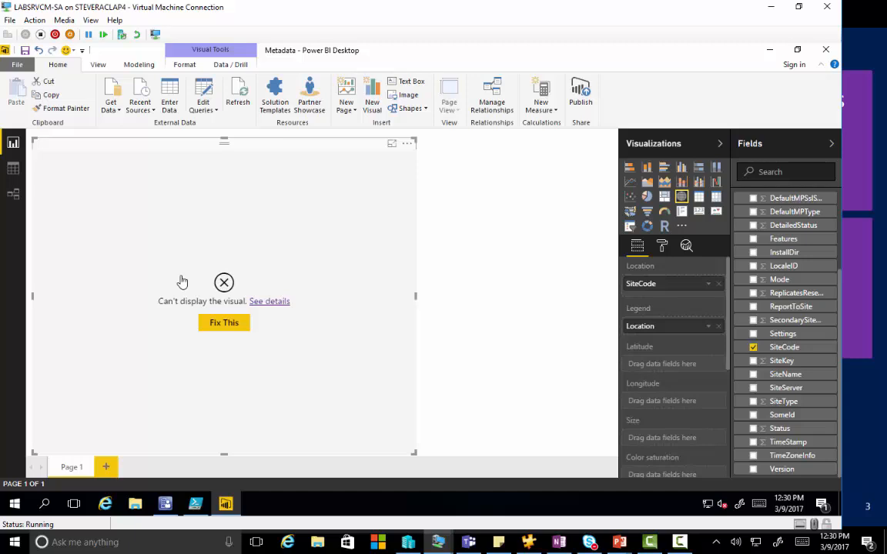
Step: Try to fix the map visual by autodetecting the missing relationship between its fields
left_click(233, 330)
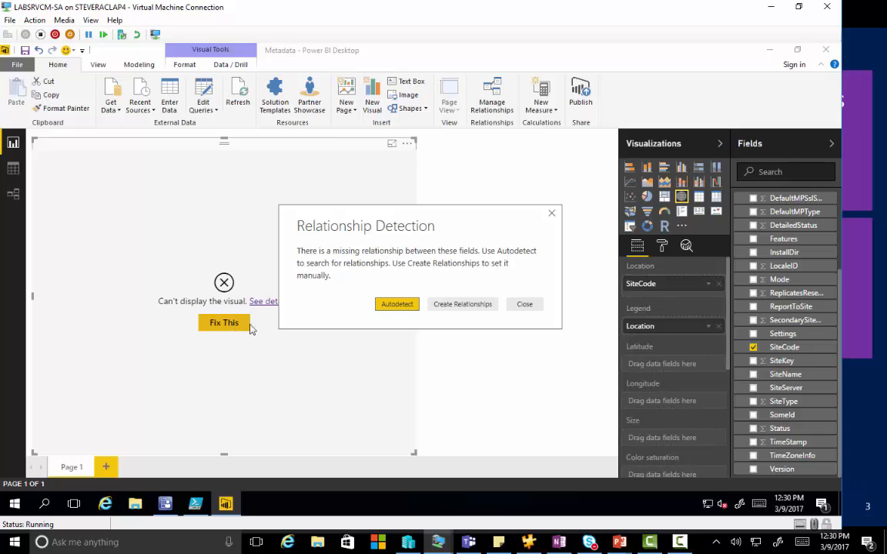
left_click(397, 304)
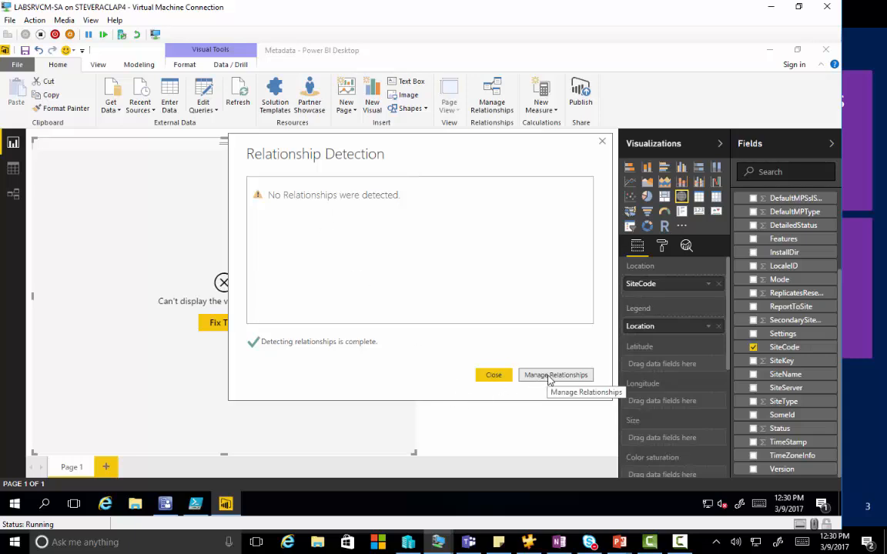
left_click(603, 144)
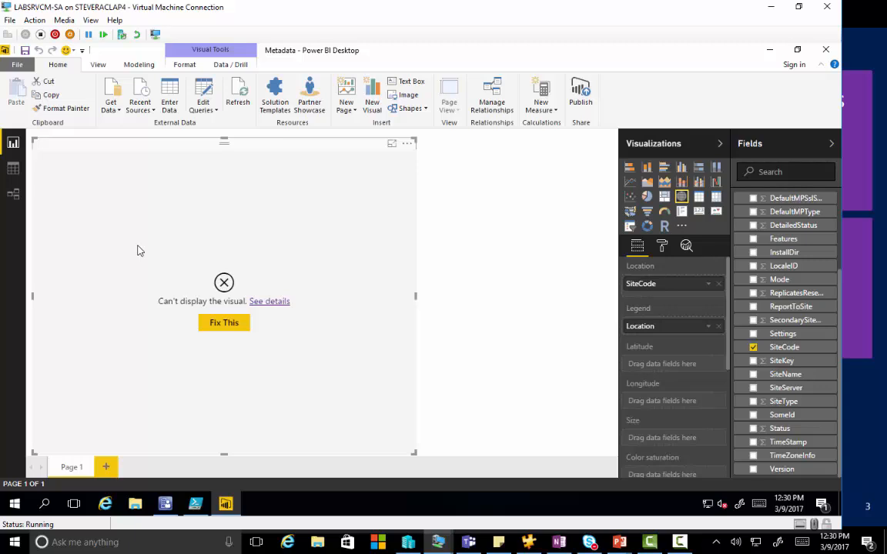
Step: Examine the relationship diagram for a link between Table1 and vSites
left_click(13, 197)
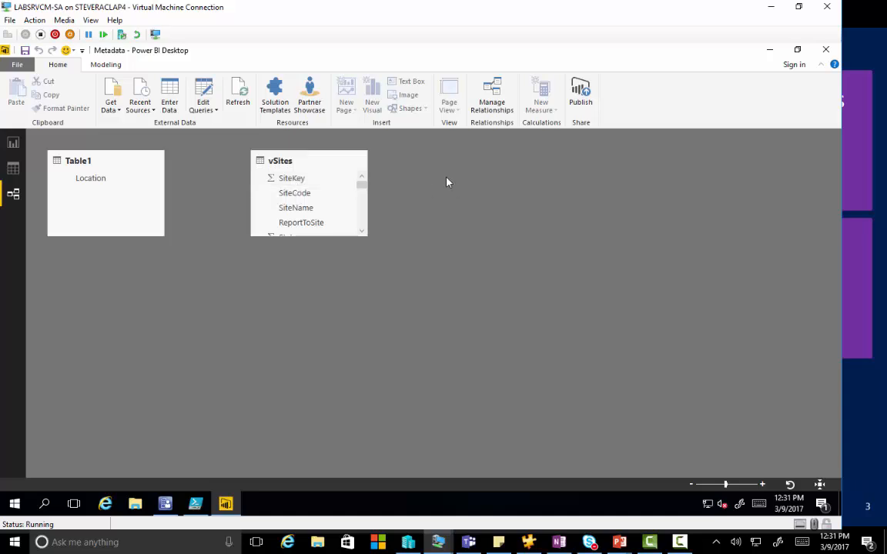
left_click(26, 65)
left_click(385, 307)
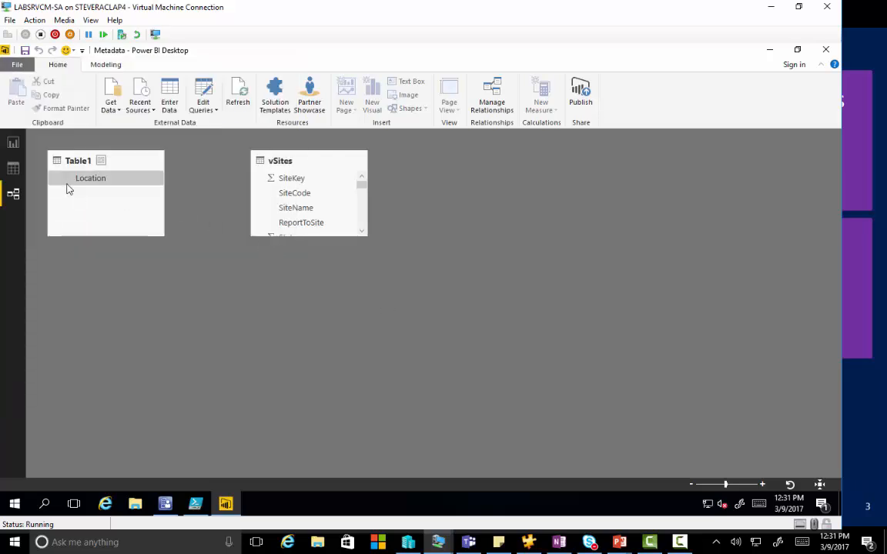
Step: Return to the report and delete Table1 from the data model
left_click(13, 142)
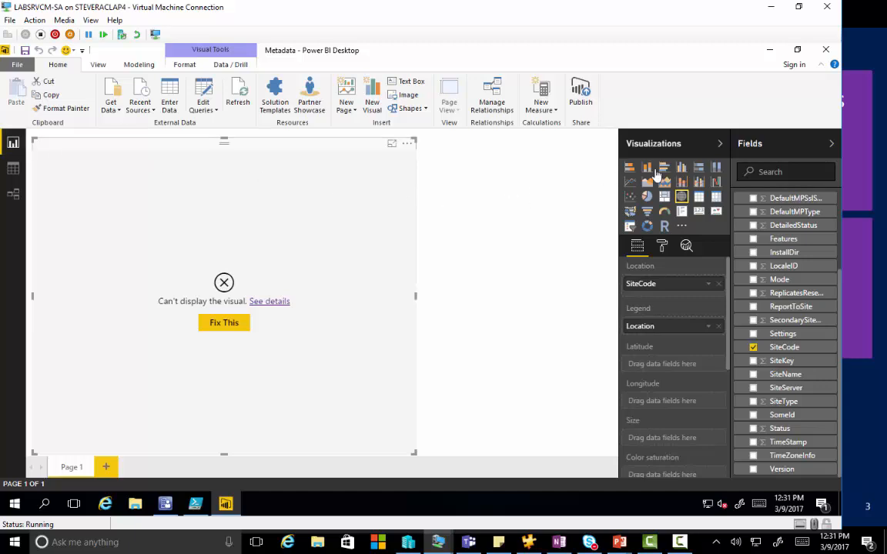
scroll(769, 211, "up", 5)
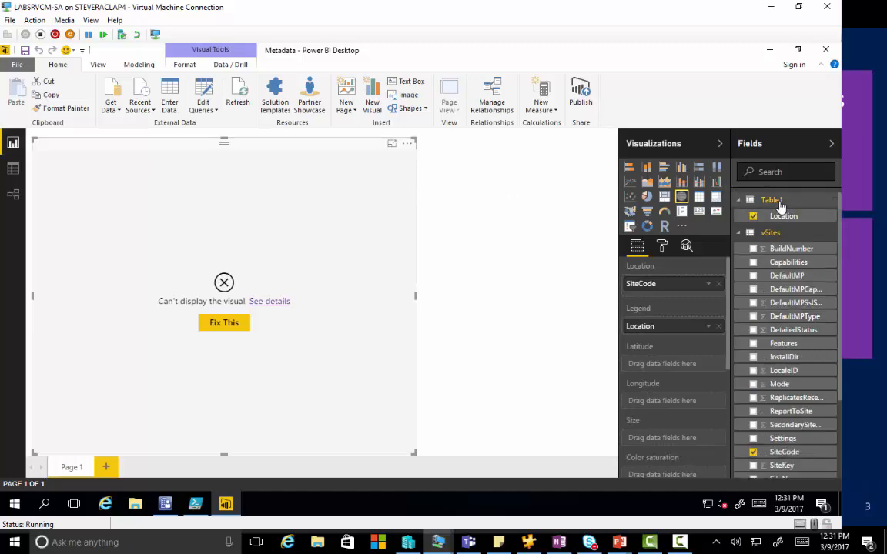
right_click(780, 206)
left_click(722, 285)
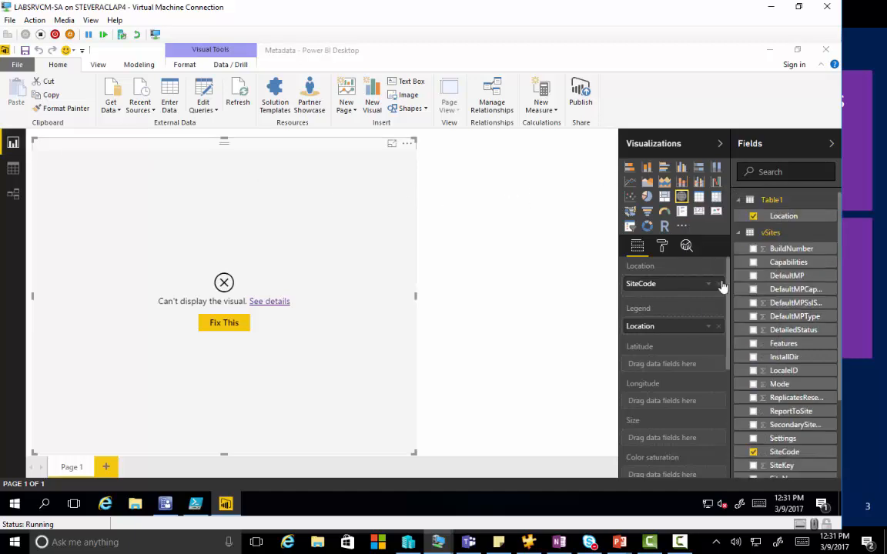
left_click(483, 293)
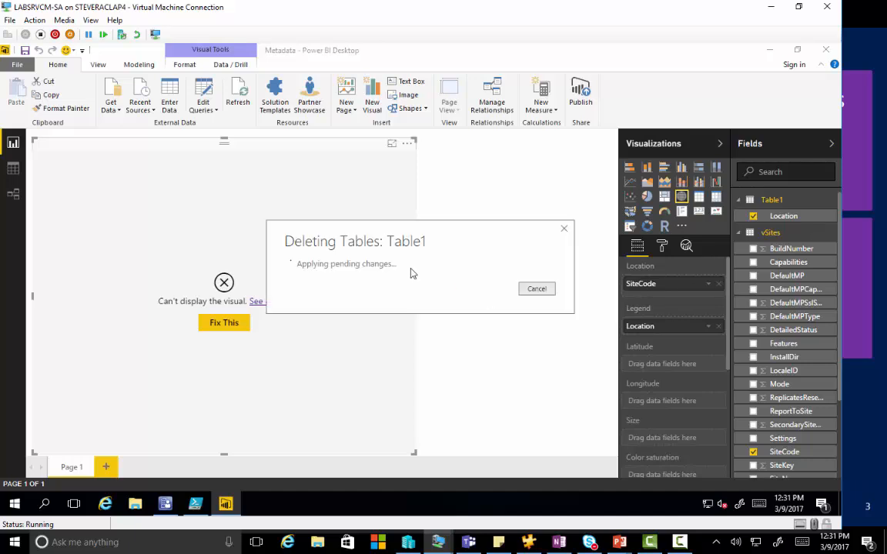
Step: Load Table1 from the Excel workbook locations.xlsx
left_click(110, 120)
left_click(110, 140)
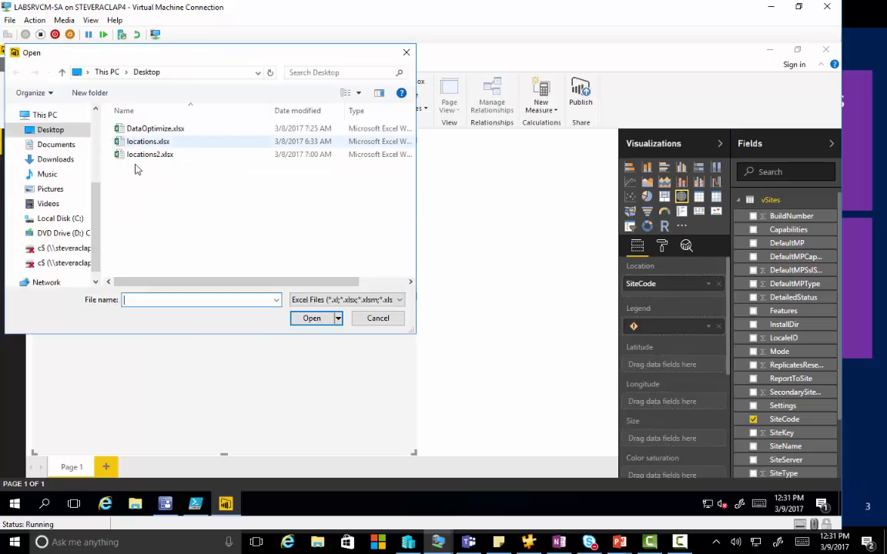
double_click(157, 142)
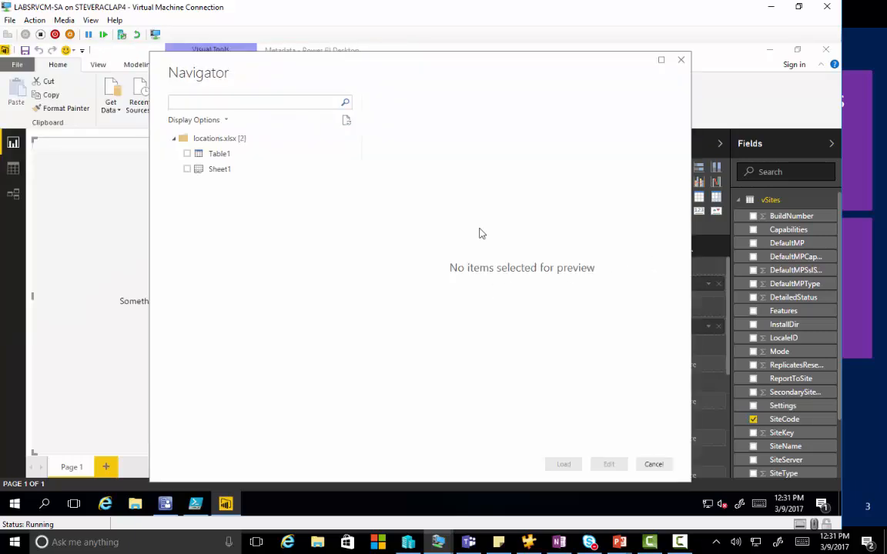
left_click(188, 153)
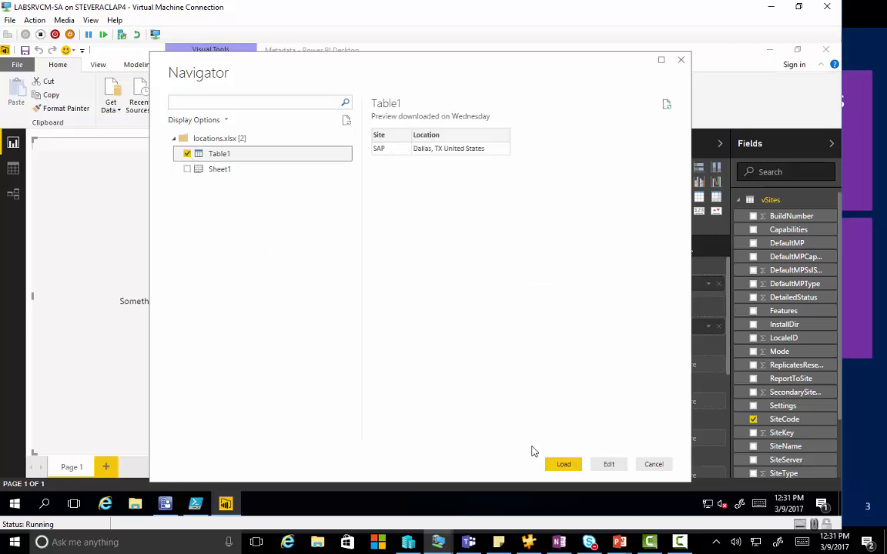
left_click(565, 465)
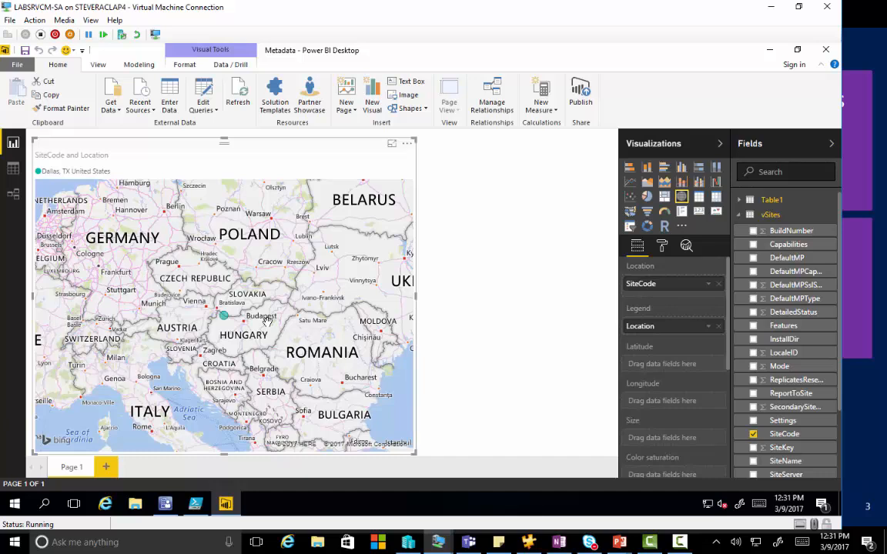
Step: In the relationship diagram, move Table1 well away from vSites and delete the relationship between SiteCode and Site
left_click(19, 199)
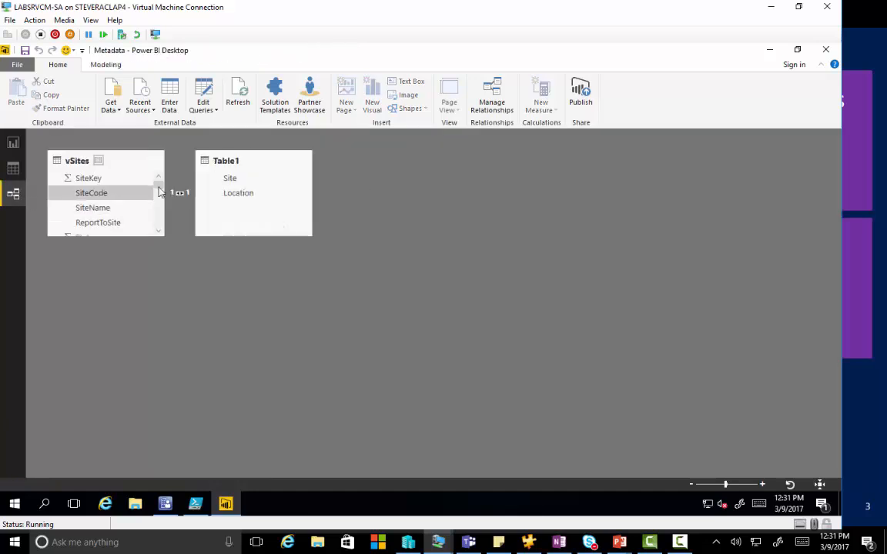
left_click_drag(265, 164, 729, 262)
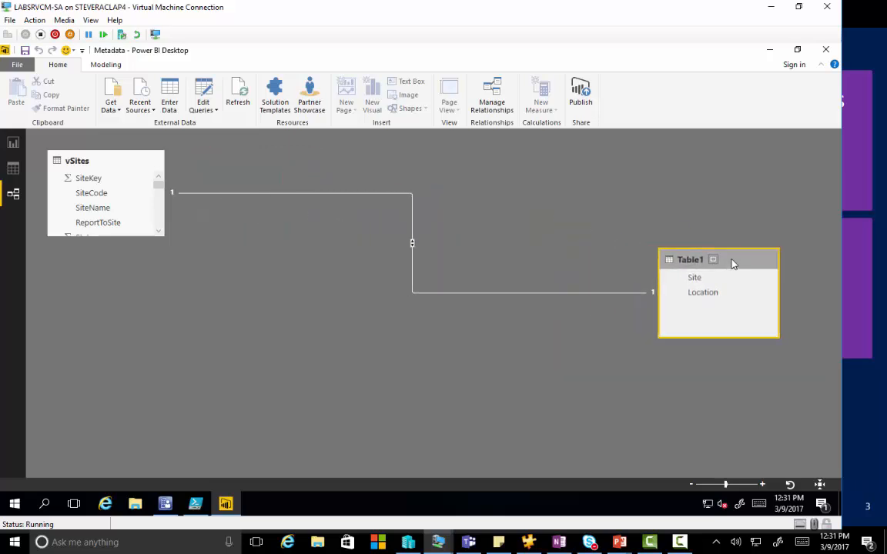
right_click(524, 300)
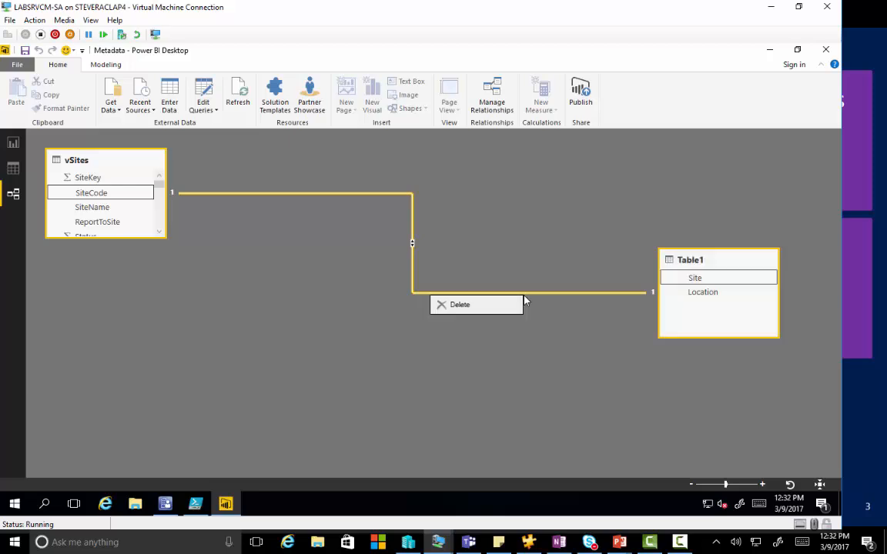
left_click(480, 308)
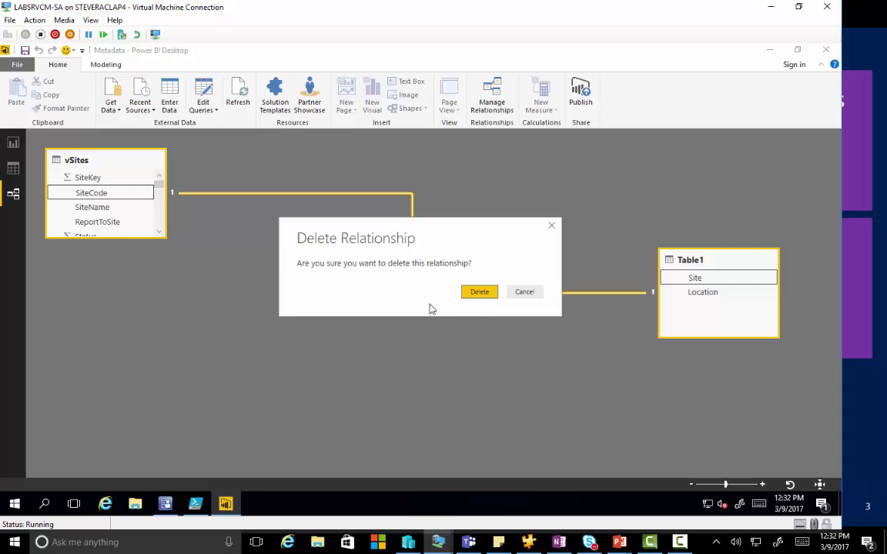
left_click(478, 293)
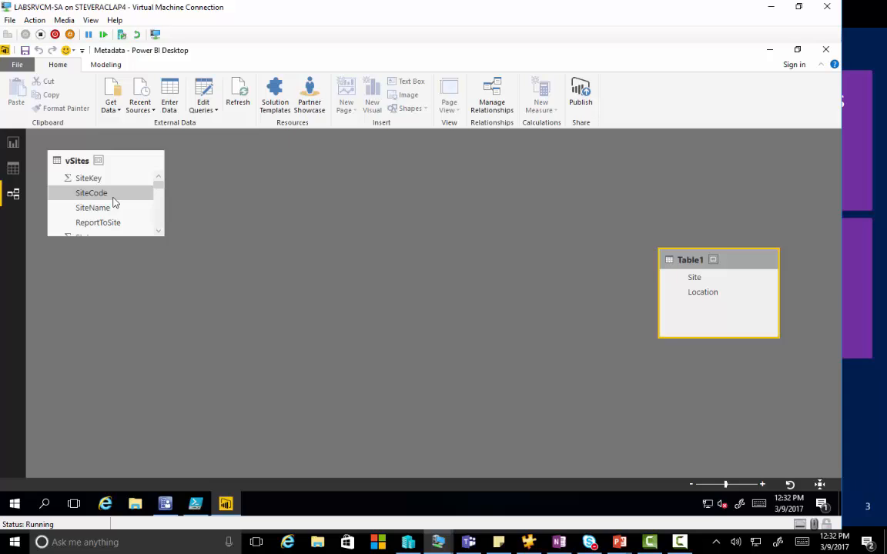
Step: Create a relationship from the SiteName field of vSites to the Site field of Table1
left_click_drag(115, 208, 707, 292)
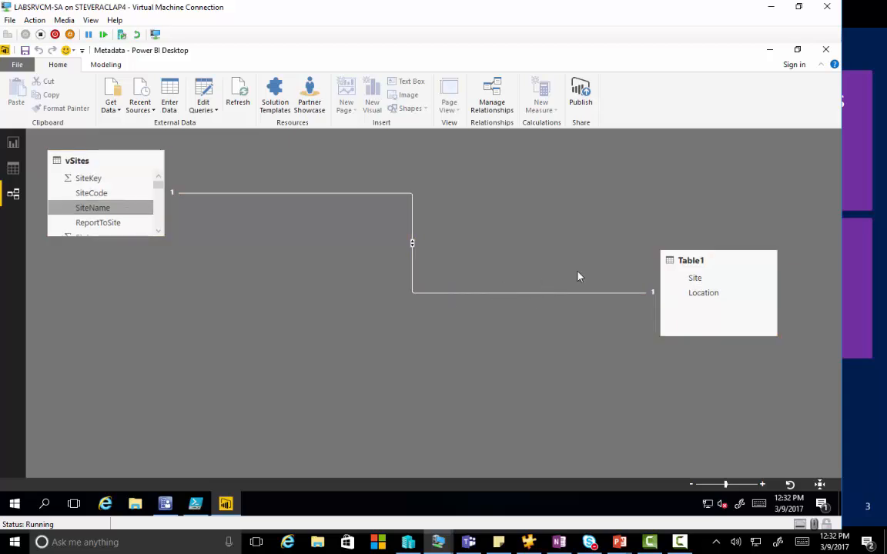
right_click(731, 265)
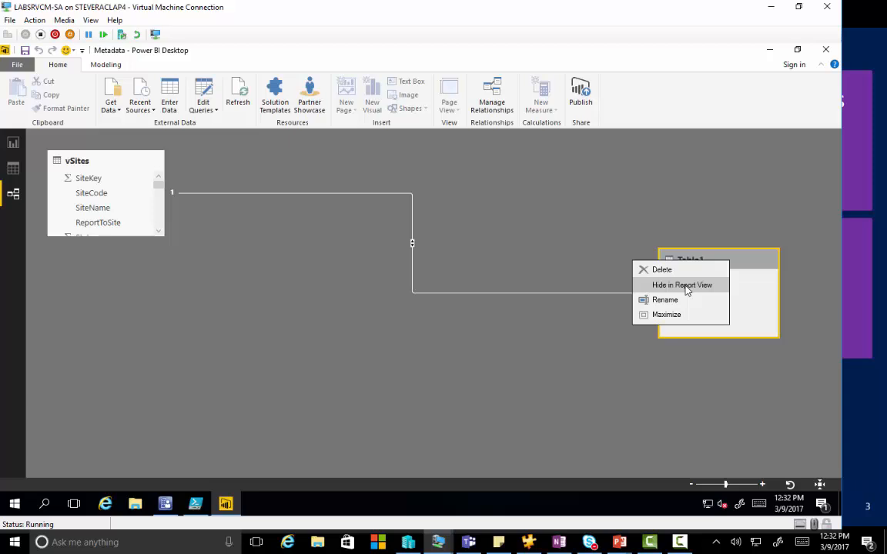
left_click(328, 275)
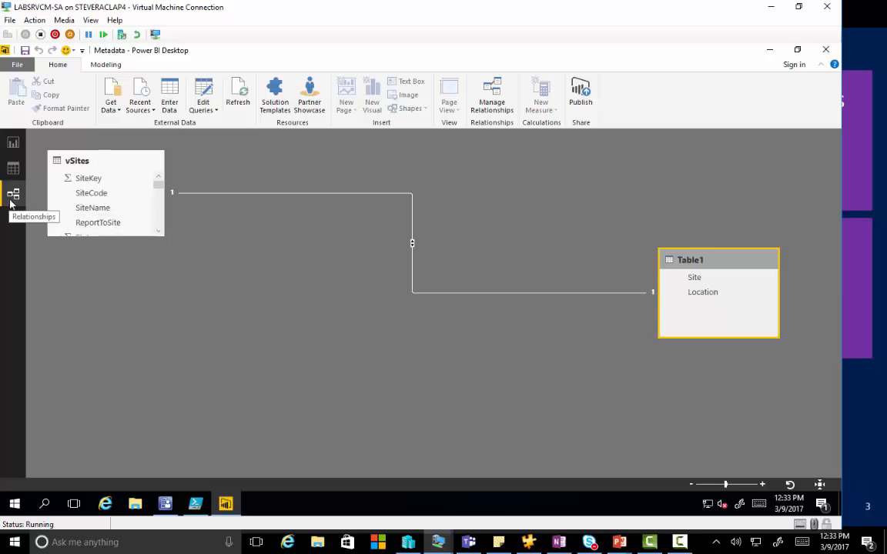
Step: Return to the report and open the relationship manager to view the relationships defined between the tables
left_click(108, 65)
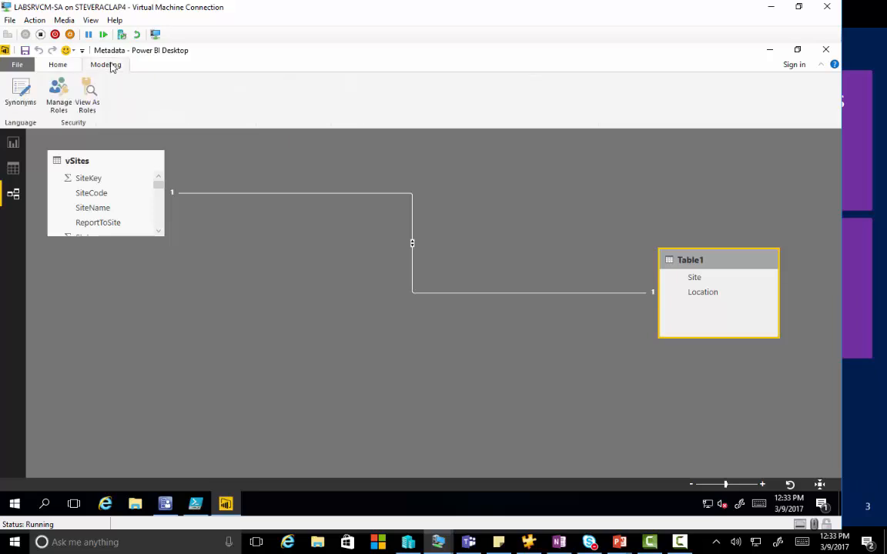
left_click(65, 65)
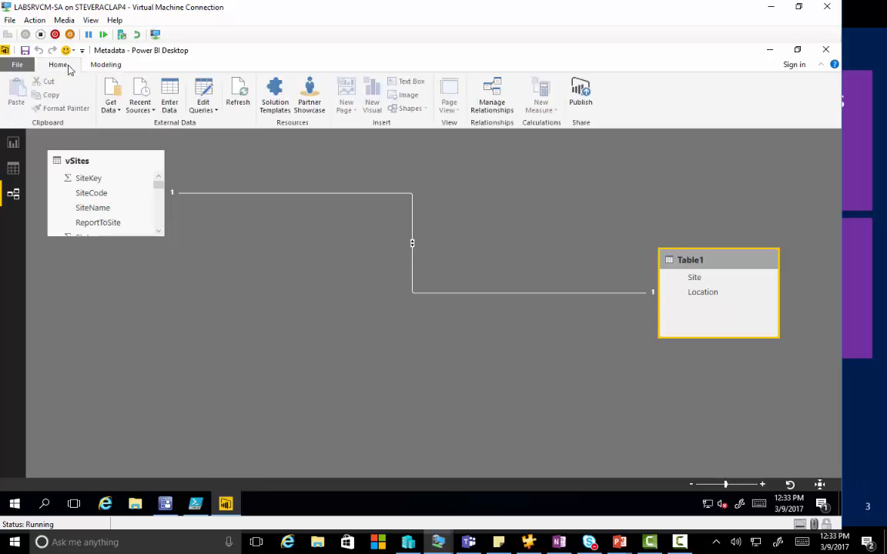
left_click(13, 141)
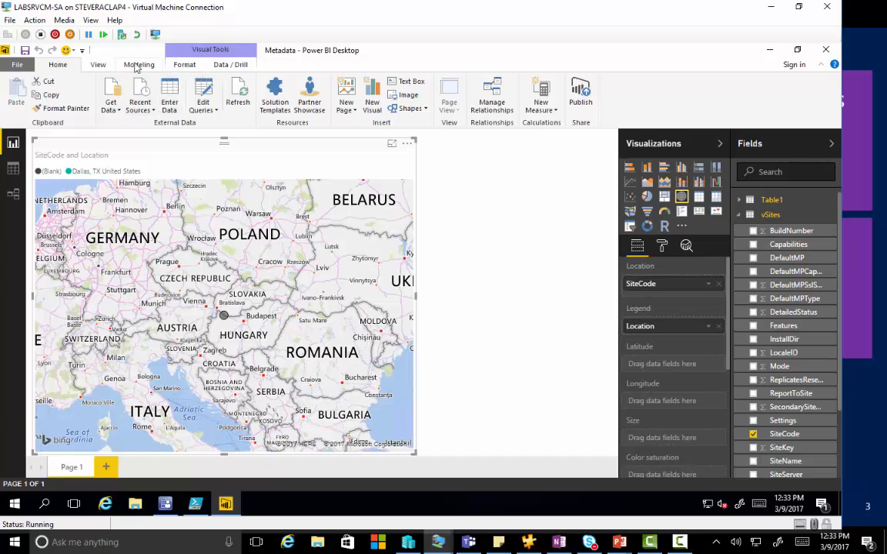
left_click(135, 66)
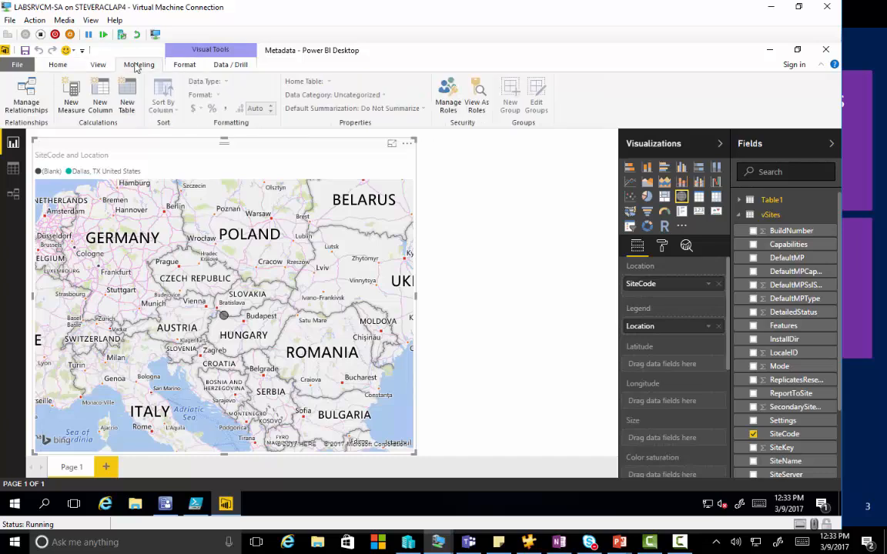
left_click(33, 106)
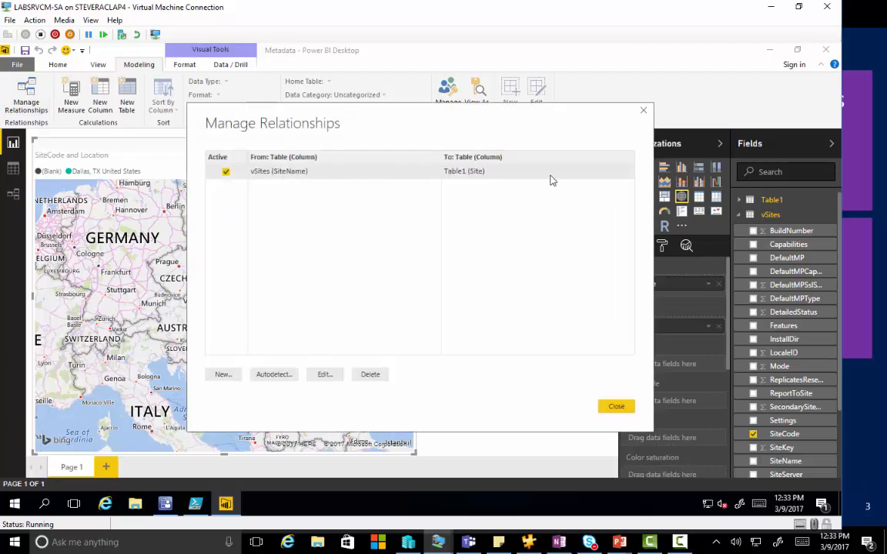
left_click(222, 375)
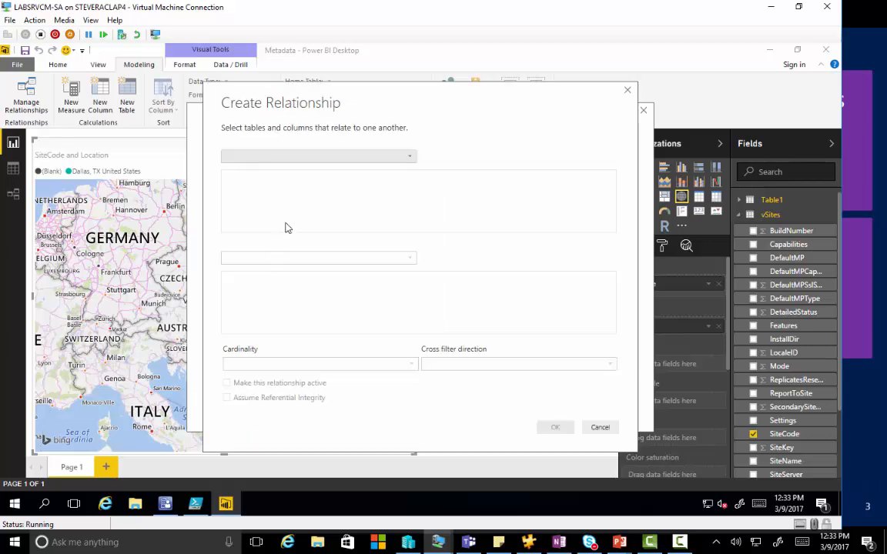
left_click(411, 161)
left_click(411, 160)
left_click(627, 90)
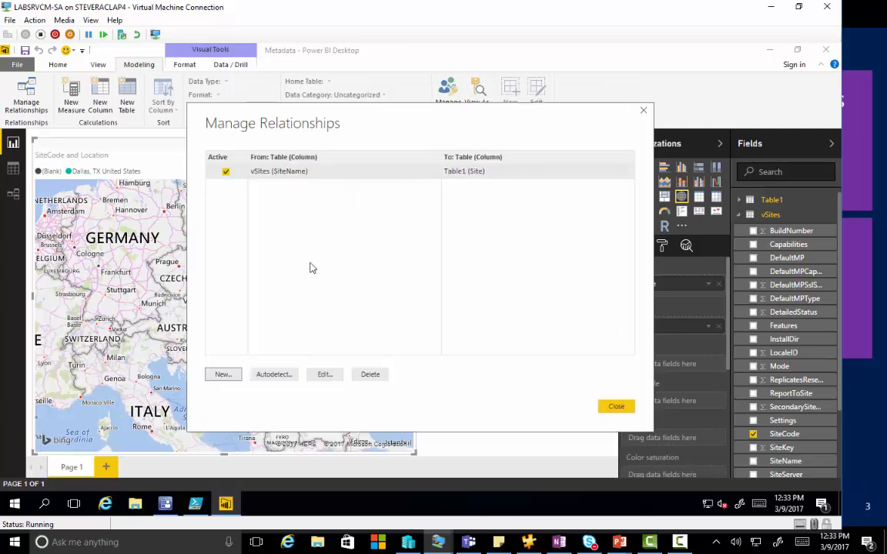
Step: Autodetect new relationships and review the cardinality and cross filter direction options of the SiteName–Site relationship, leaving without changes
left_click(274, 374)
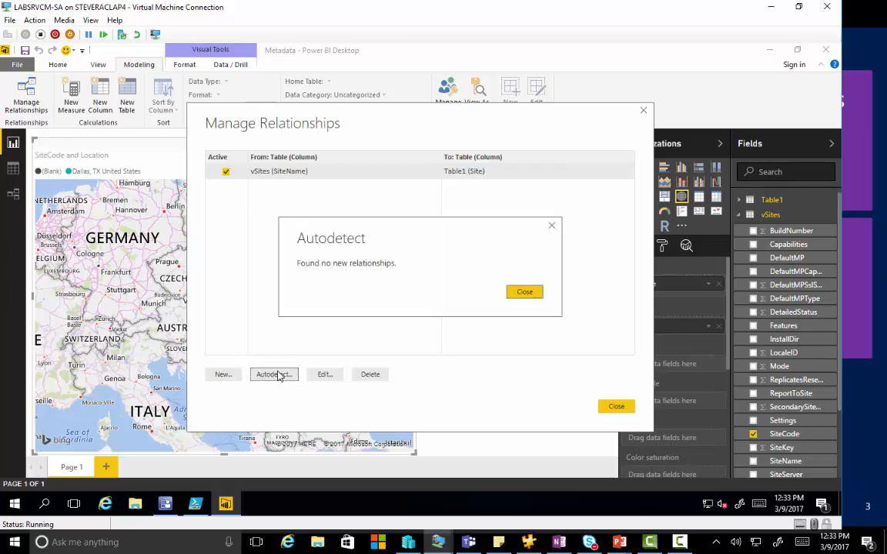
left_click(520, 292)
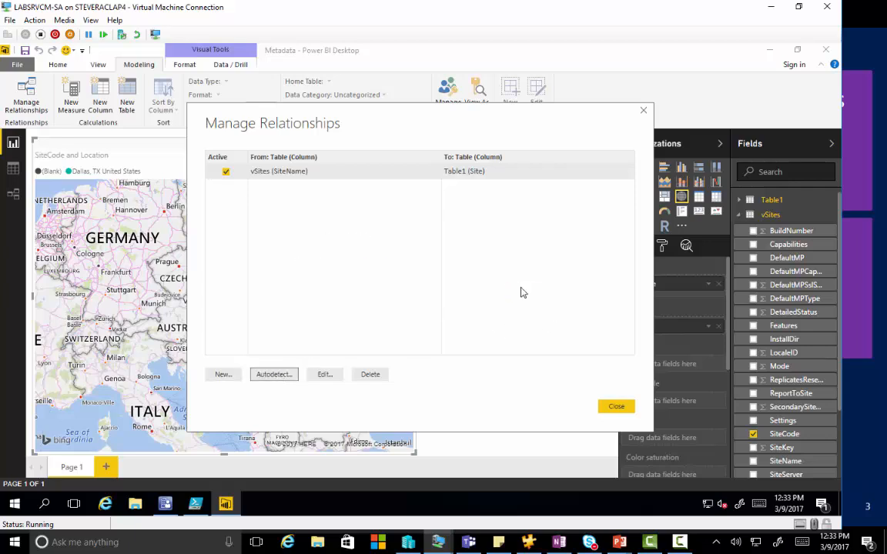
left_click(328, 374)
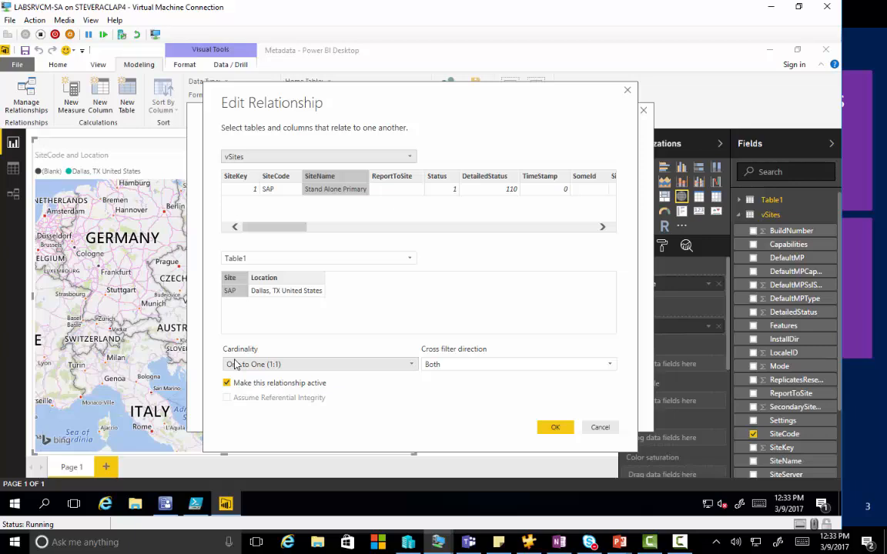
left_click(319, 368)
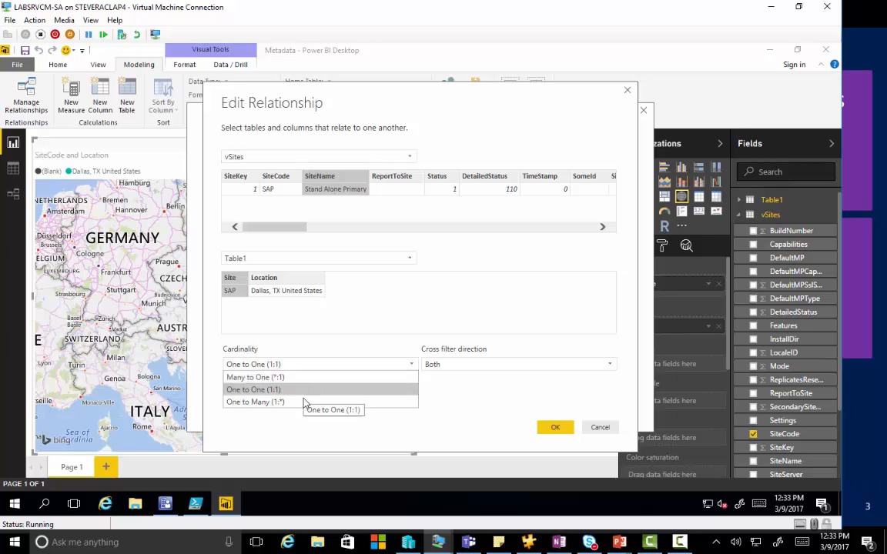
left_click(447, 401)
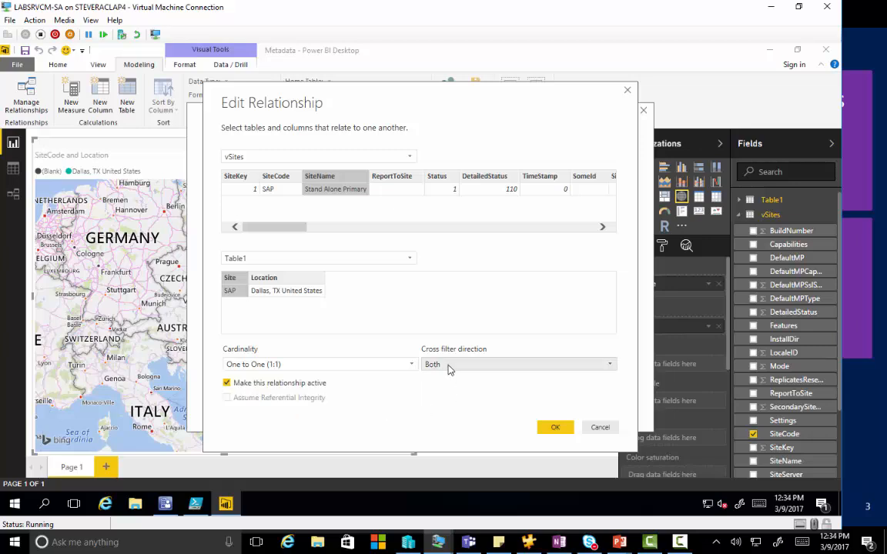
left_click(449, 366)
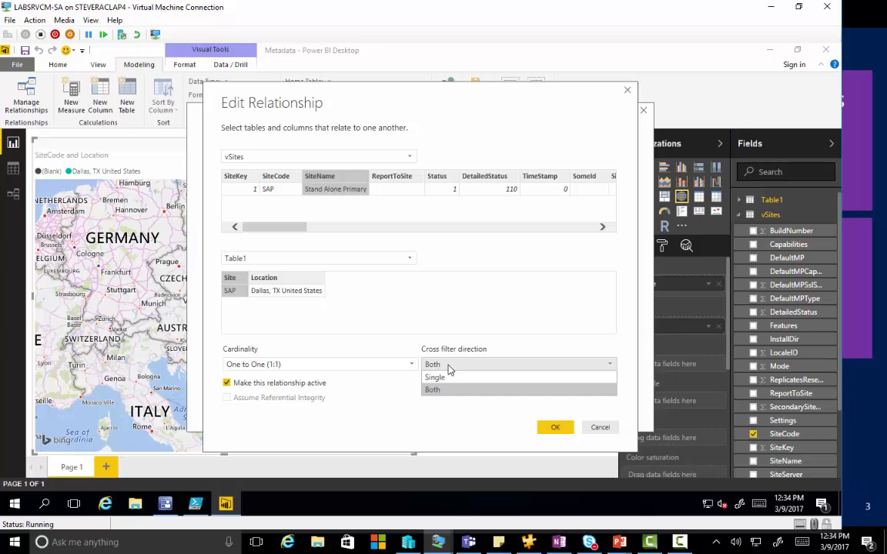
left_click(500, 423)
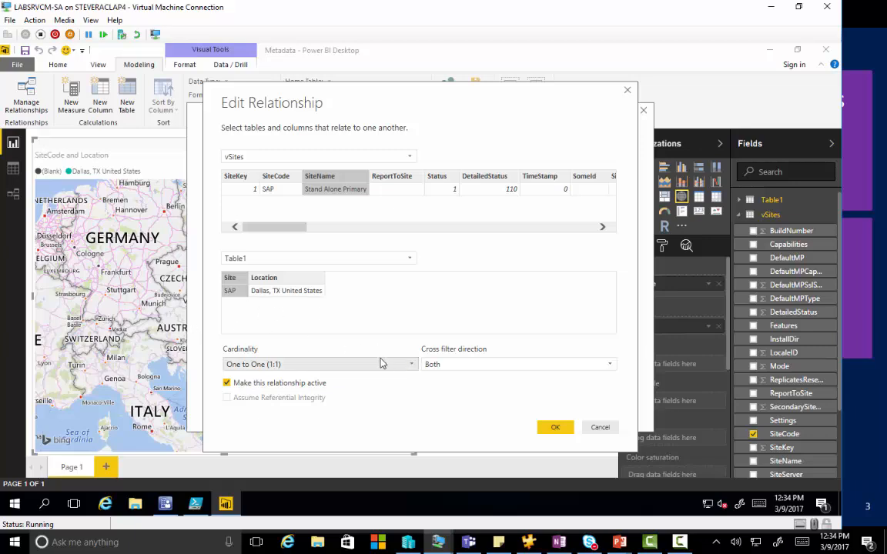
left_click(591, 428)
left_click(612, 407)
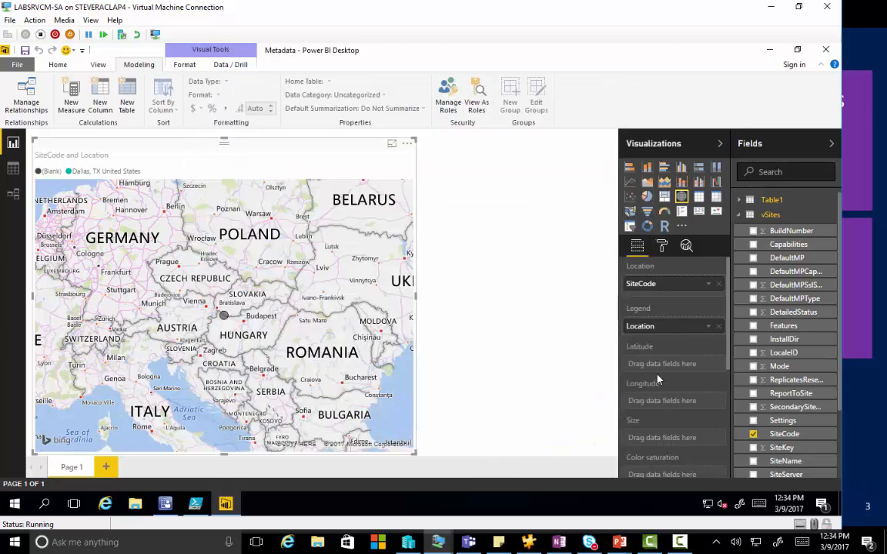
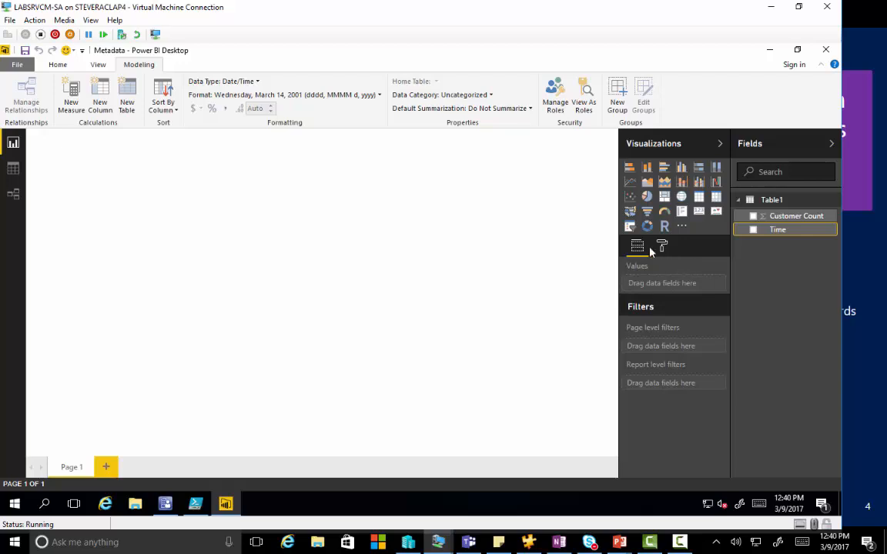
Step: Place the Time field from Table1 on the blank report page as a new visual, and delete that visual
left_click(636, 248)
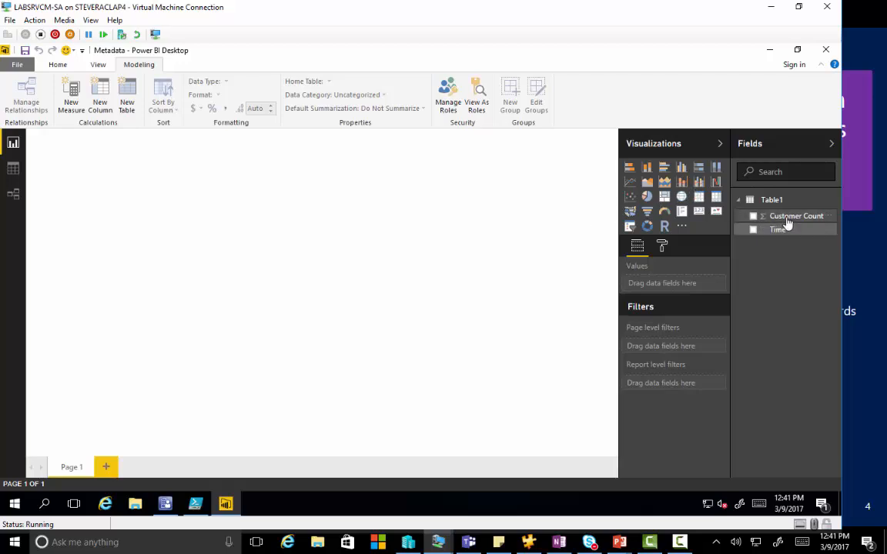
left_click_drag(782, 231, 184, 184)
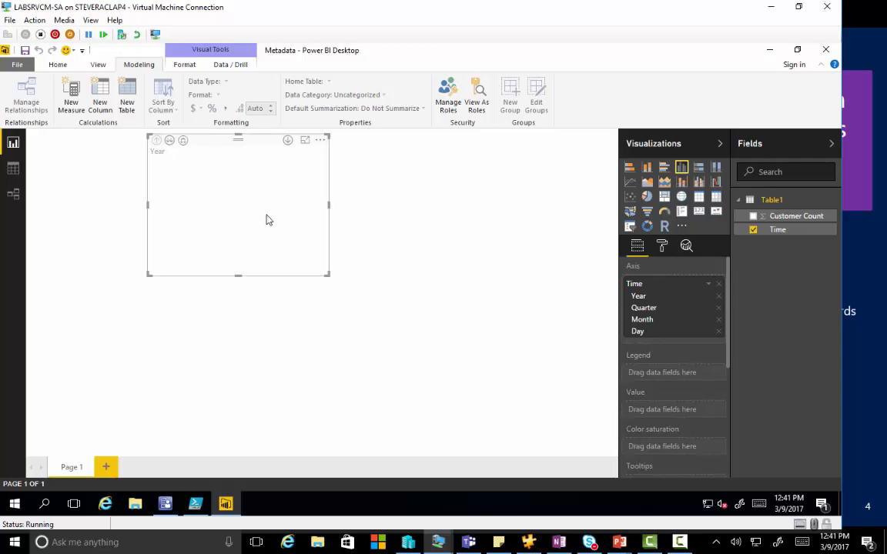
key("Delete")
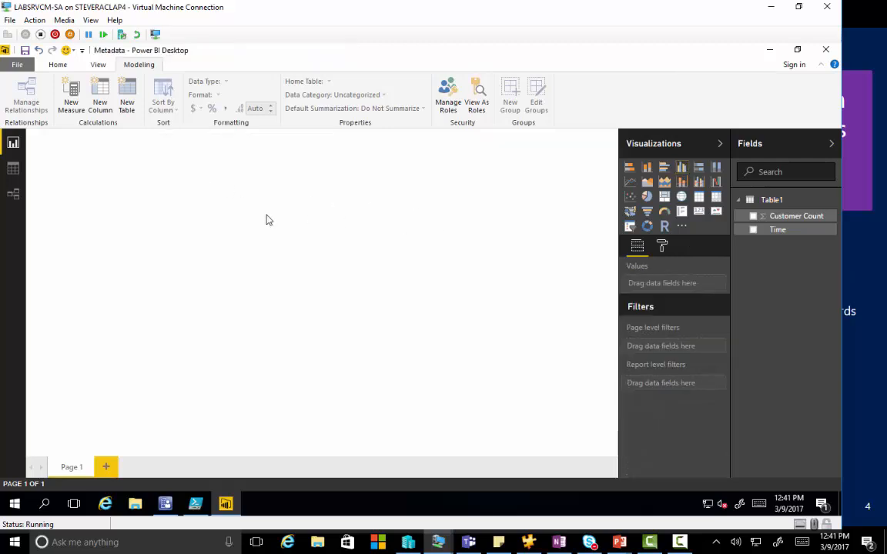
Step: Build a stacked bar chart with Time on the axis and Customer Count as the value, and delete the chart
left_click(630, 168)
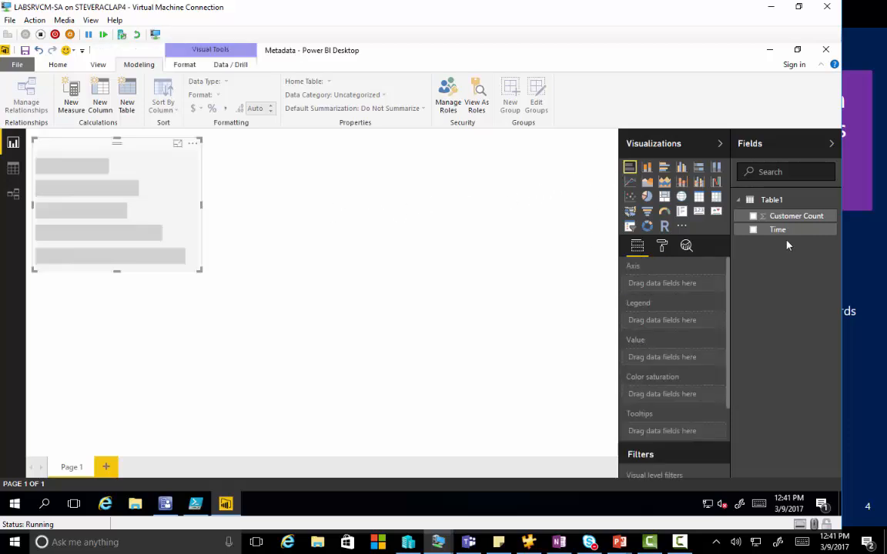
left_click_drag(778, 229, 86, 194)
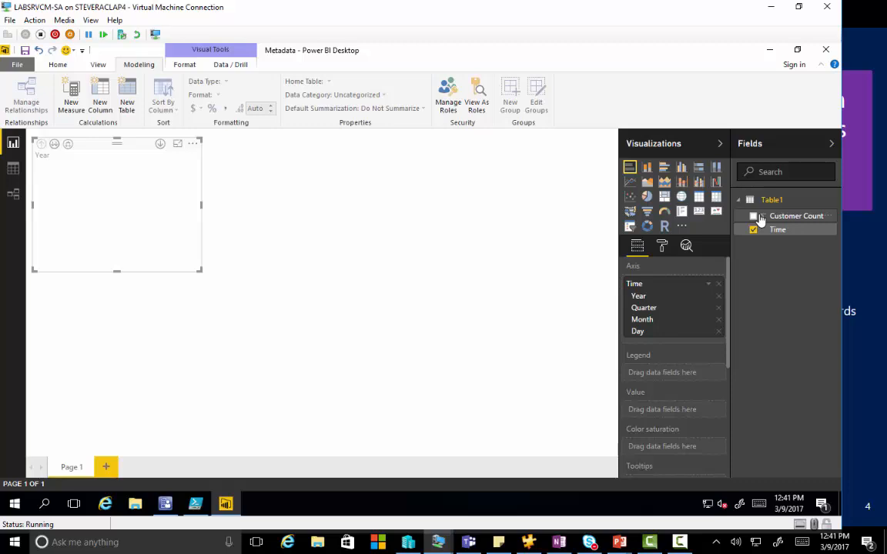
left_click(754, 217)
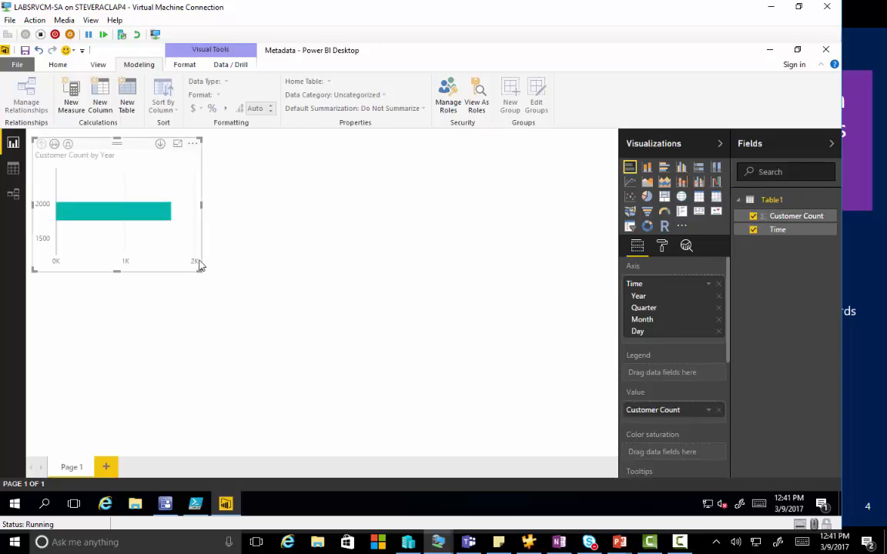
key("Delete")
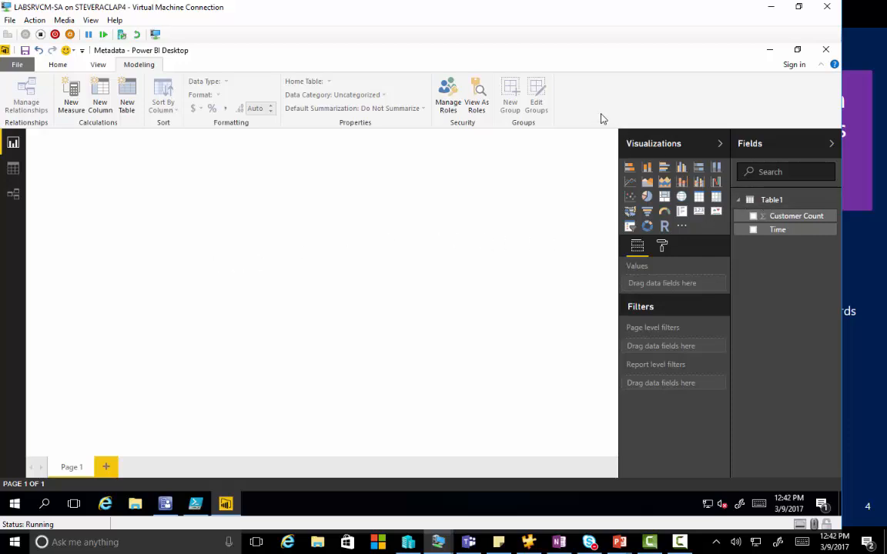
Step: Delete Table1 from the data model and confirm the deletion
right_click(782, 204)
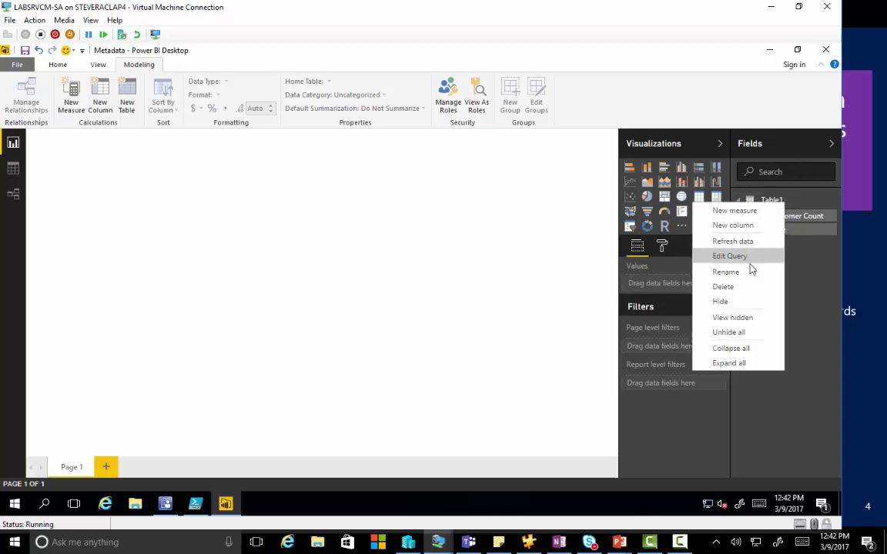
left_click(738, 287)
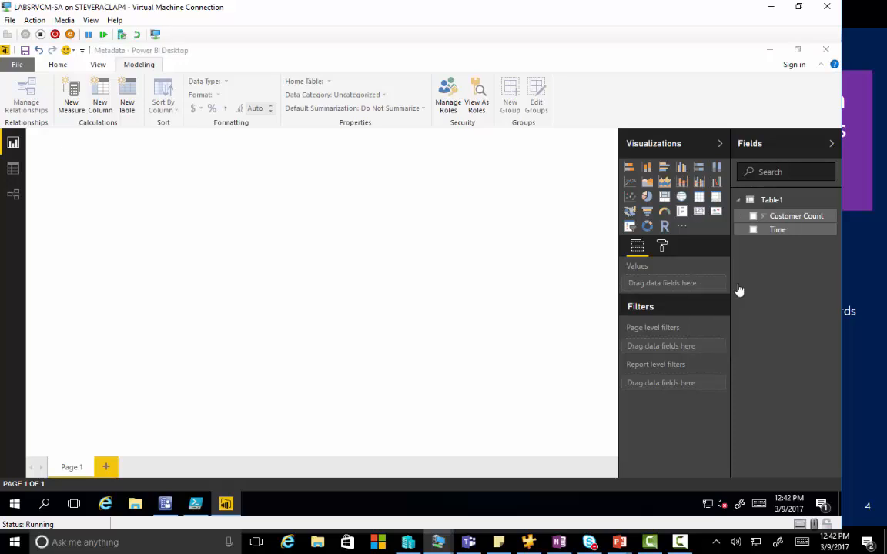
left_click(485, 294)
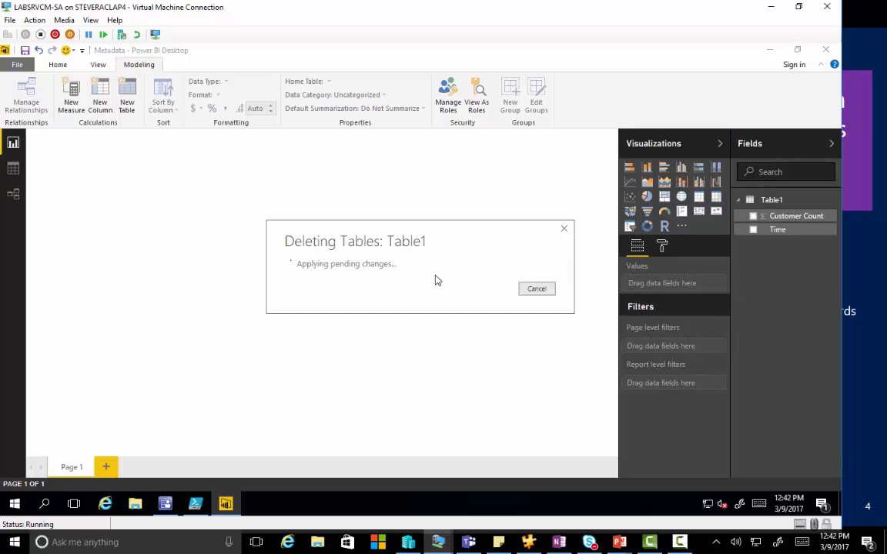
Step: Try to open the Metadata.pbix report from the Desktop folder
left_click(23, 64)
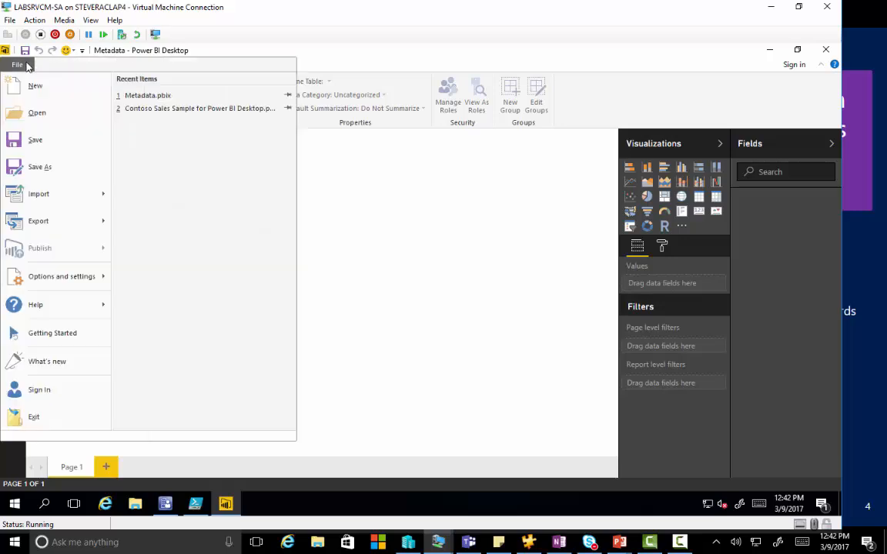
left_click(36, 111)
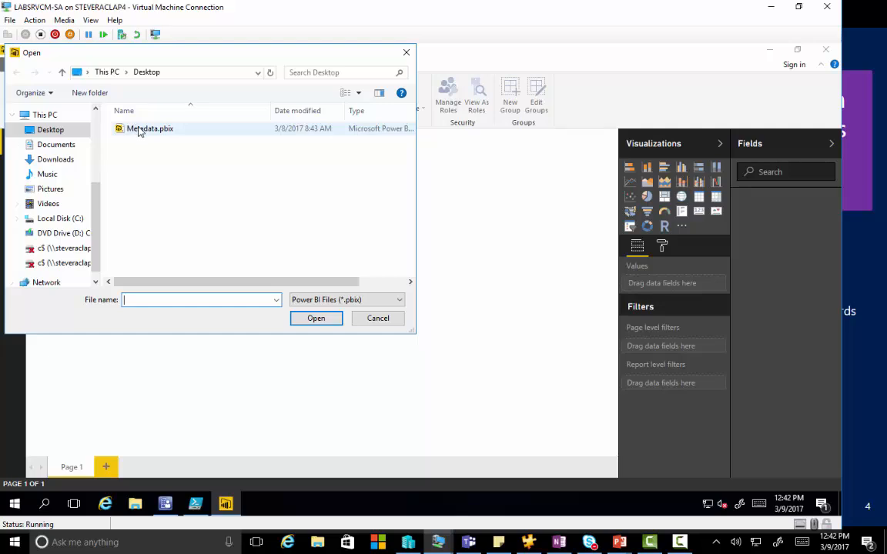
double_click(138, 130)
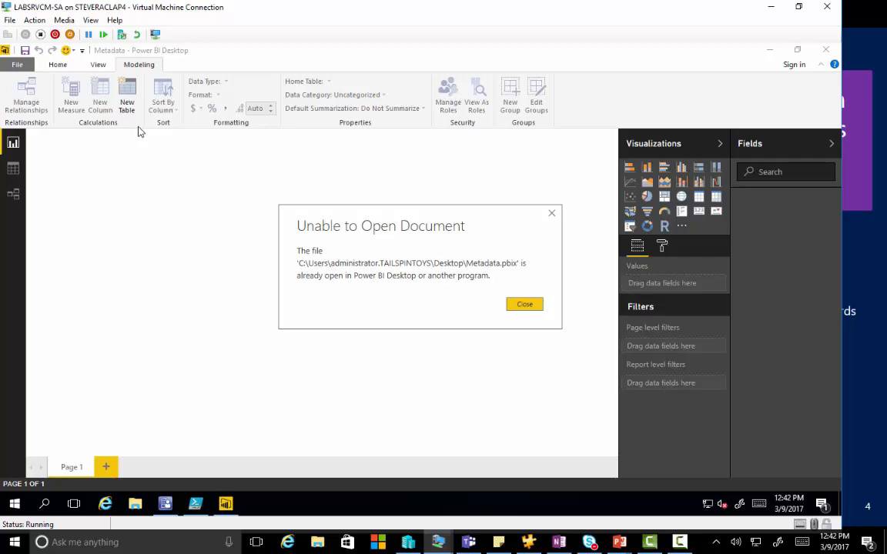
left_click(526, 306)
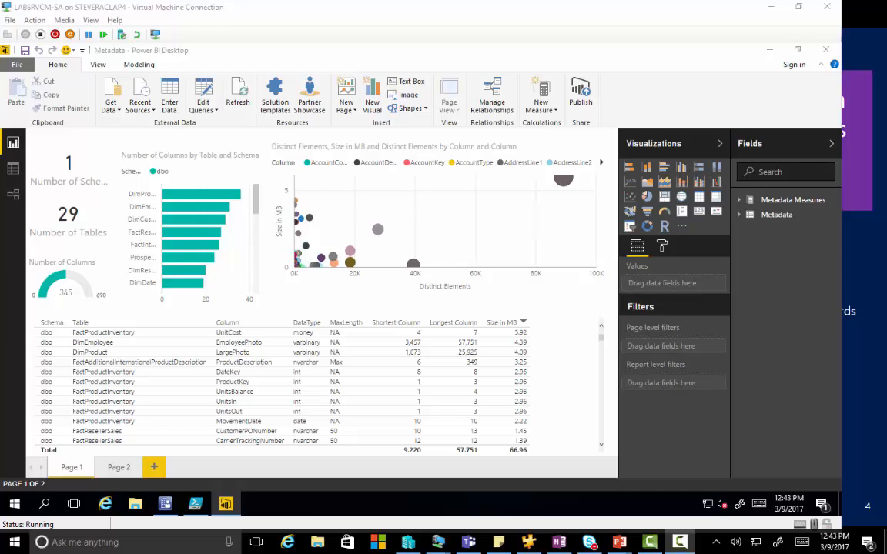
Step: Expand the Metadata Measures and Metadata tables, and inspect the fields and analytics behind the Number of Schemas and Number of Tables cards
left_click(740, 200)
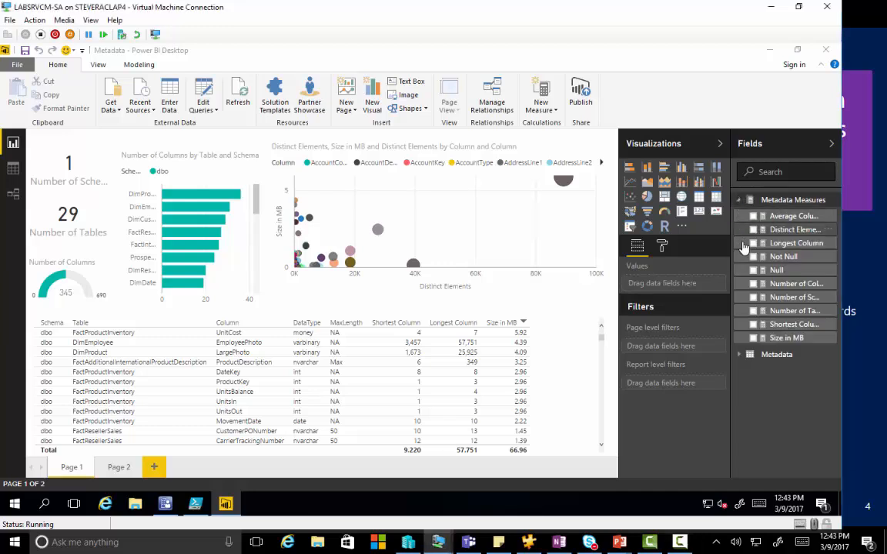
left_click(740, 355)
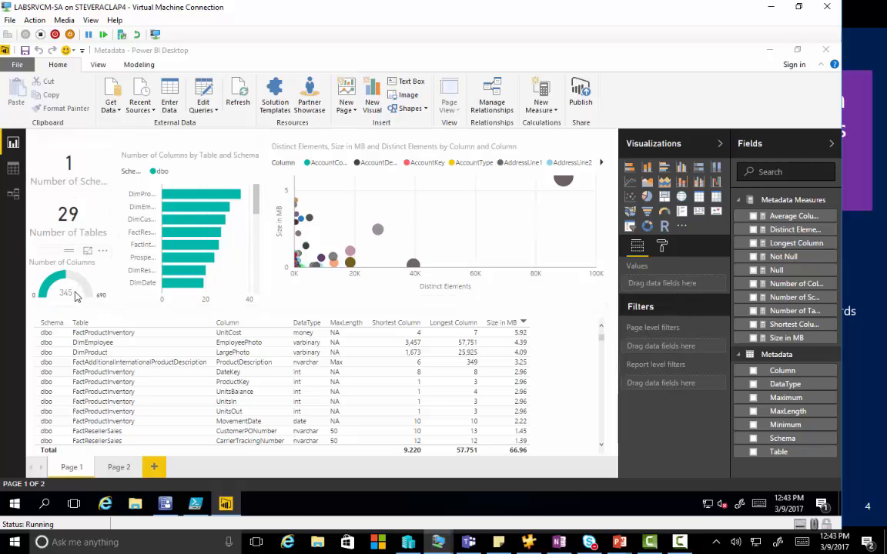
left_click(73, 168)
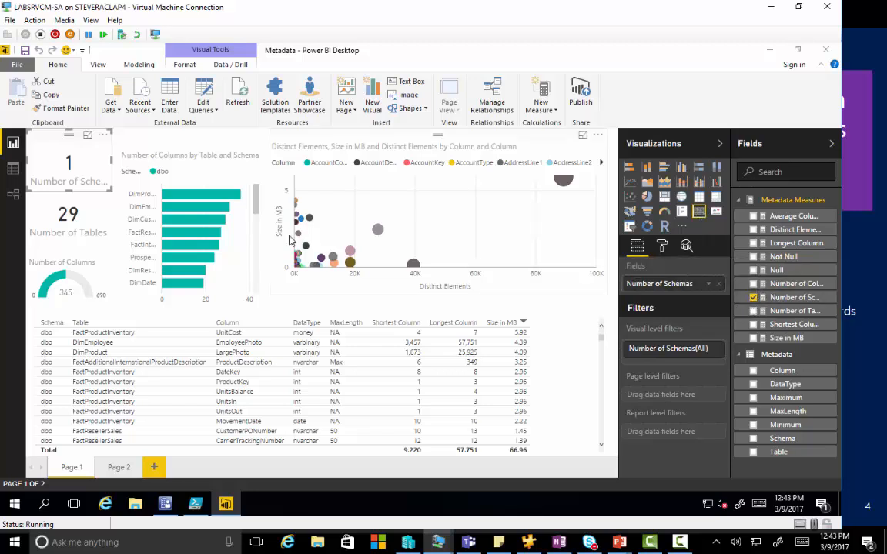
left_click(64, 214)
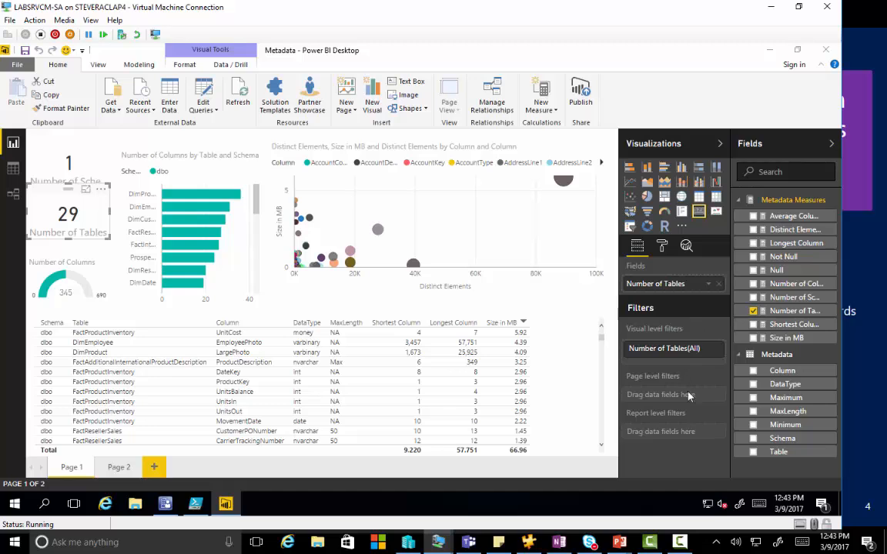
left_click(686, 246)
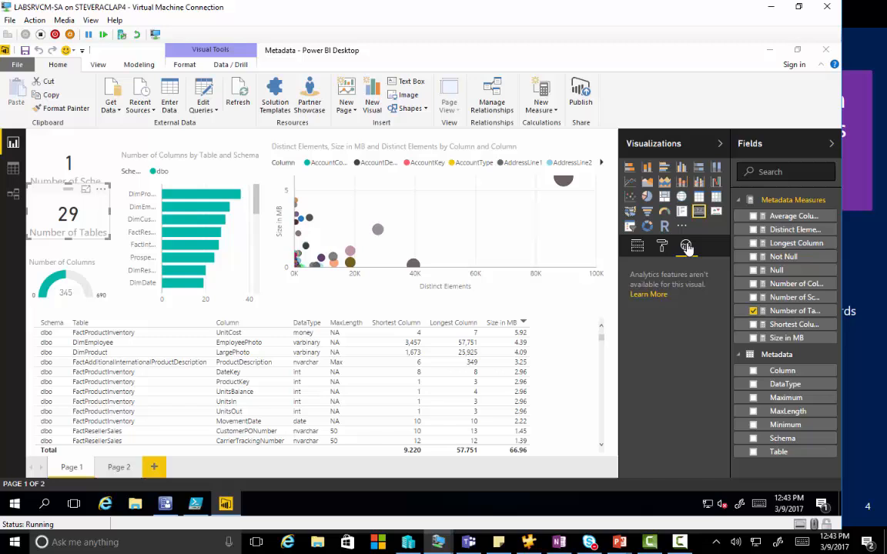
left_click(638, 246)
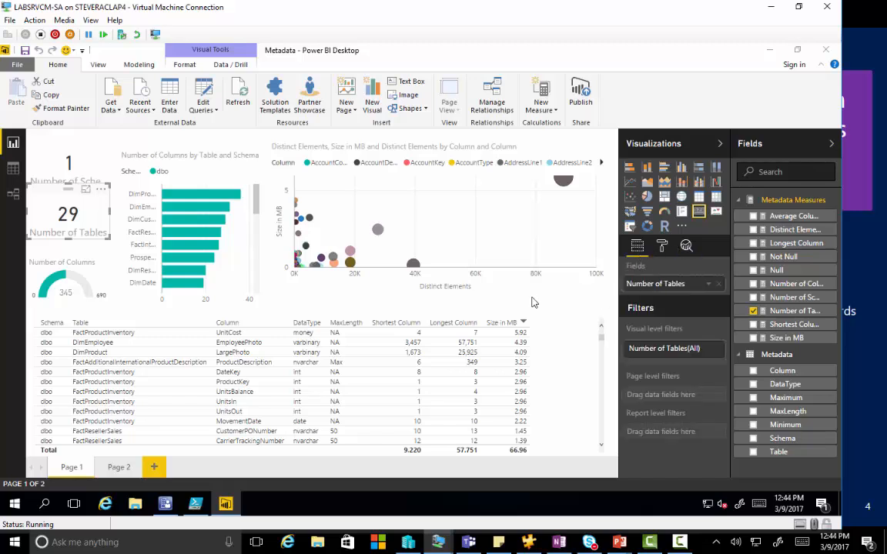
Step: Compare the Number of Columns gauge with Configuration Manager's Office 365 Client Management gauge, and return to inspect the report table's fields
left_click(56, 291)
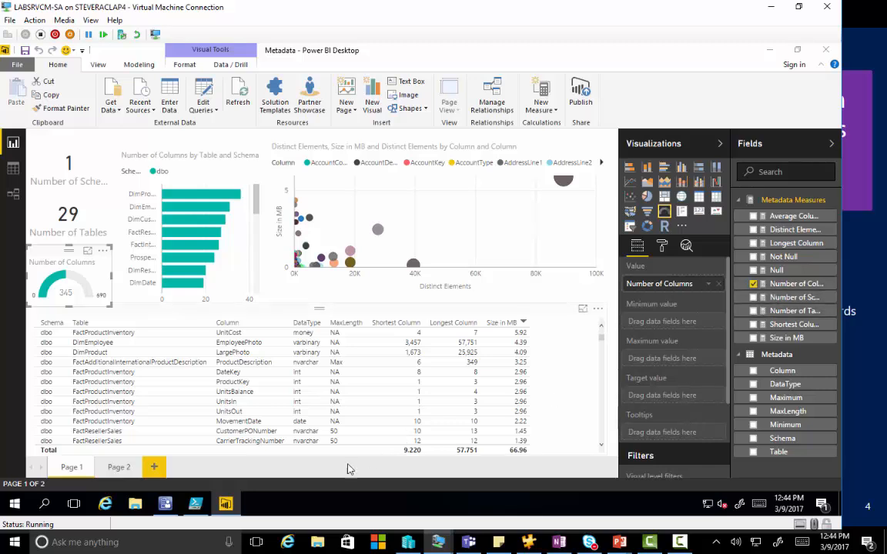
left_click(163, 505)
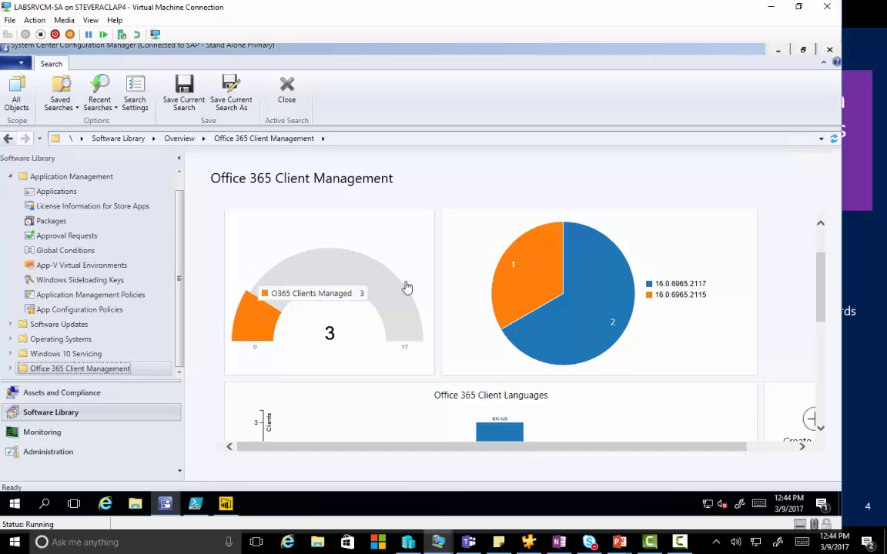
left_click(778, 52)
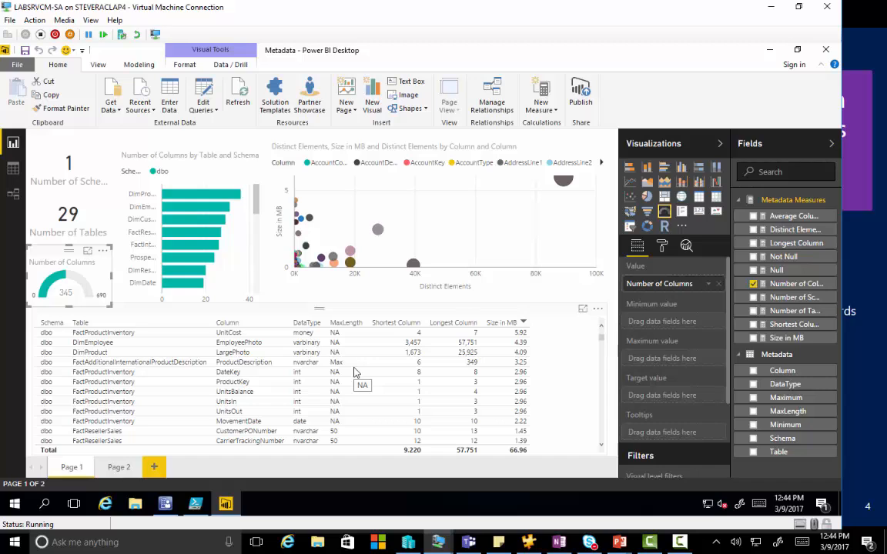
left_click(195, 356)
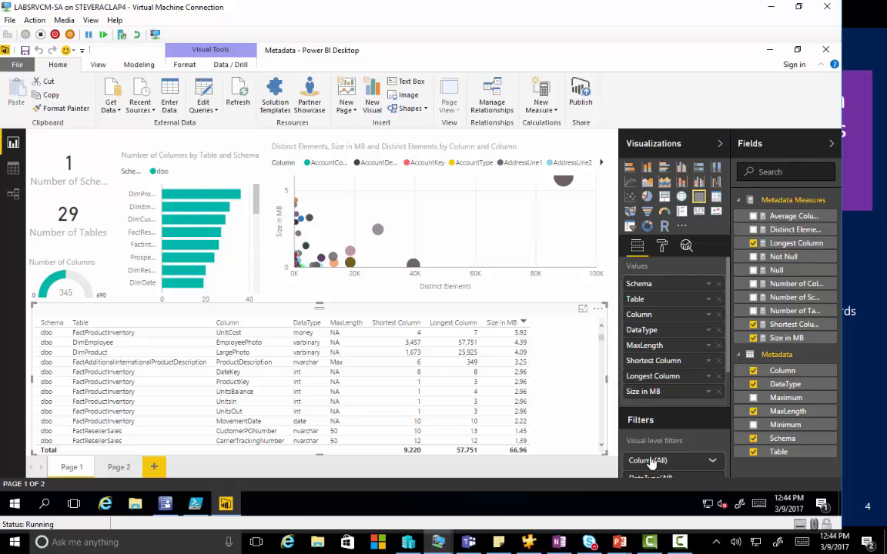
Step: Try the MaxLength and Maximum fields in the Distinct Elements and Size in MB scatter chart, and remove them again
left_click(349, 224)
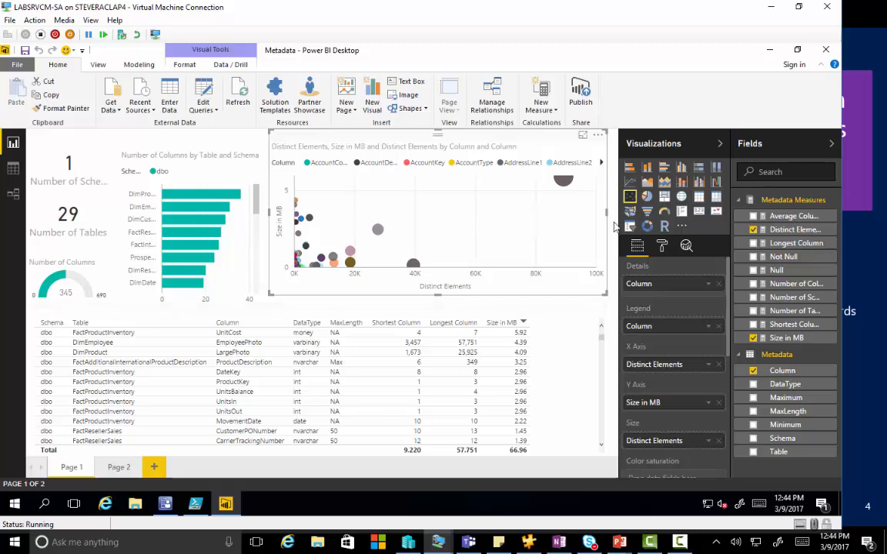
left_click(754, 411)
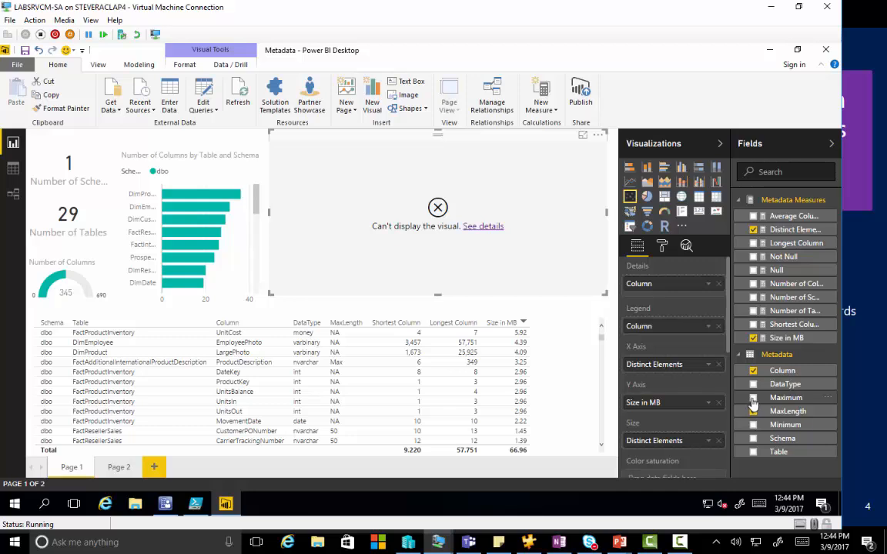
left_click(754, 409)
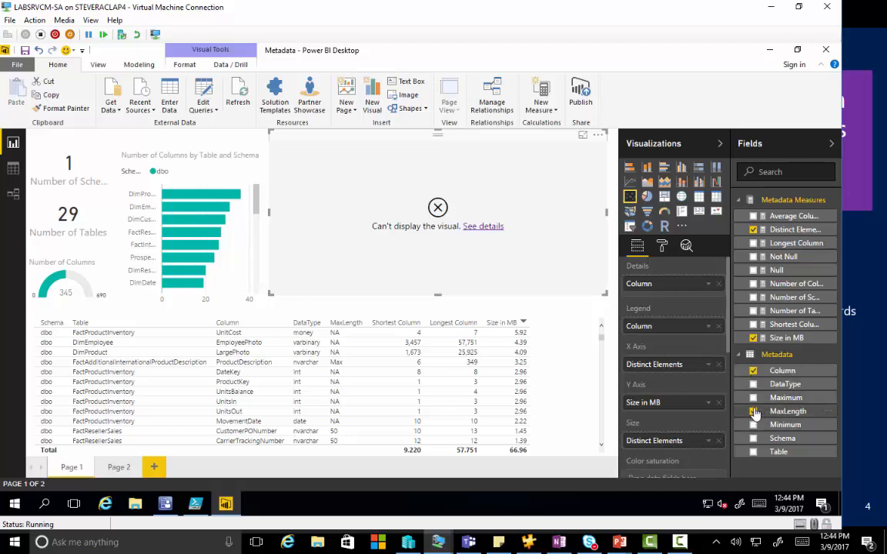
left_click(754, 399)
left_click(753, 399)
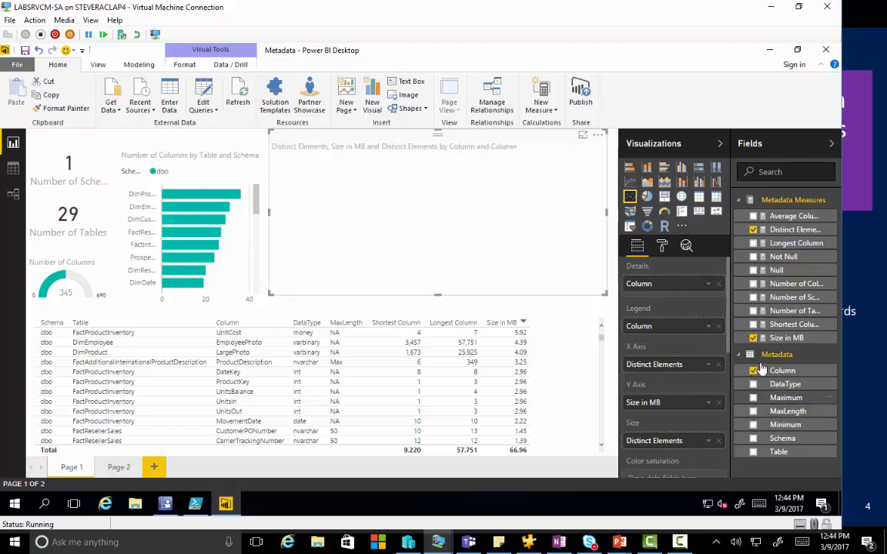
Step: Add the Number of Tables and Shortest Column measures to the scatter chart, and take both out again
left_click(755, 313)
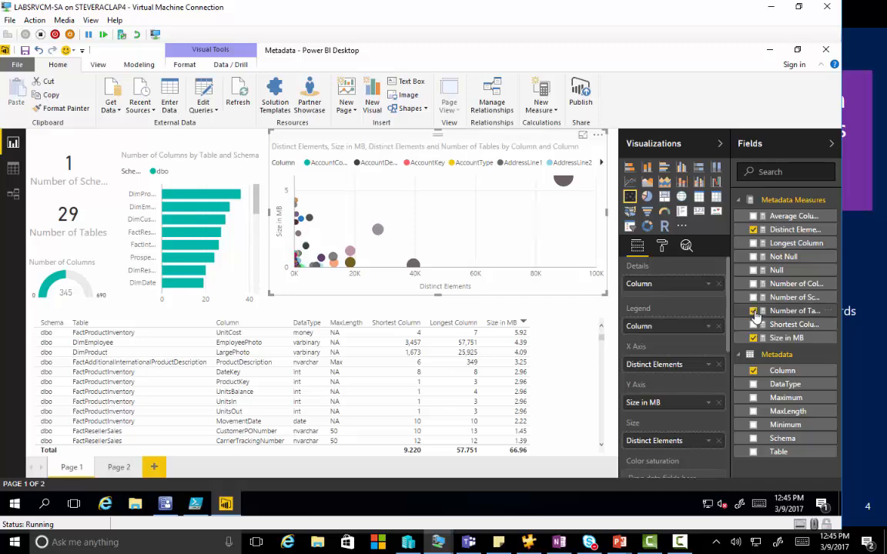
left_click(753, 324)
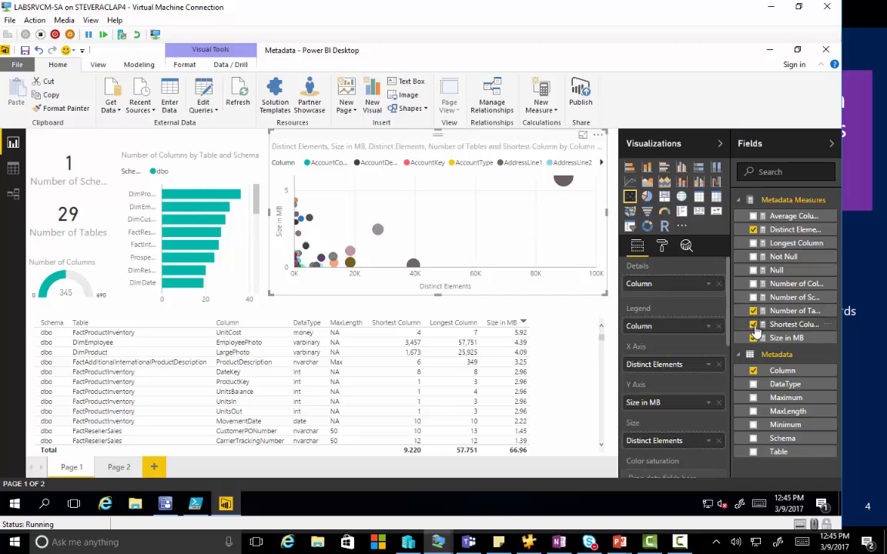
left_click(754, 326)
left_click(754, 312)
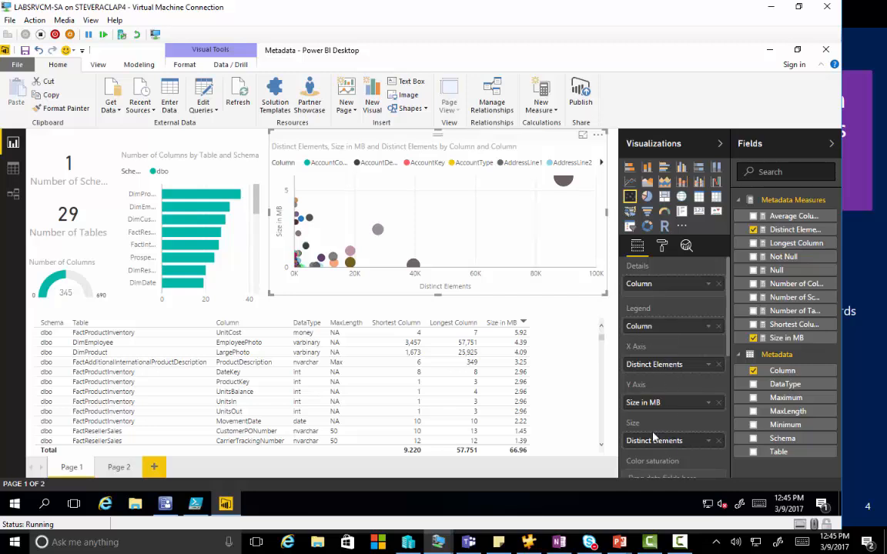
Step: Review the scatter chart's formatting and analytics line options, return to its field assignments, and view Page 2 of the report
left_click(661, 246)
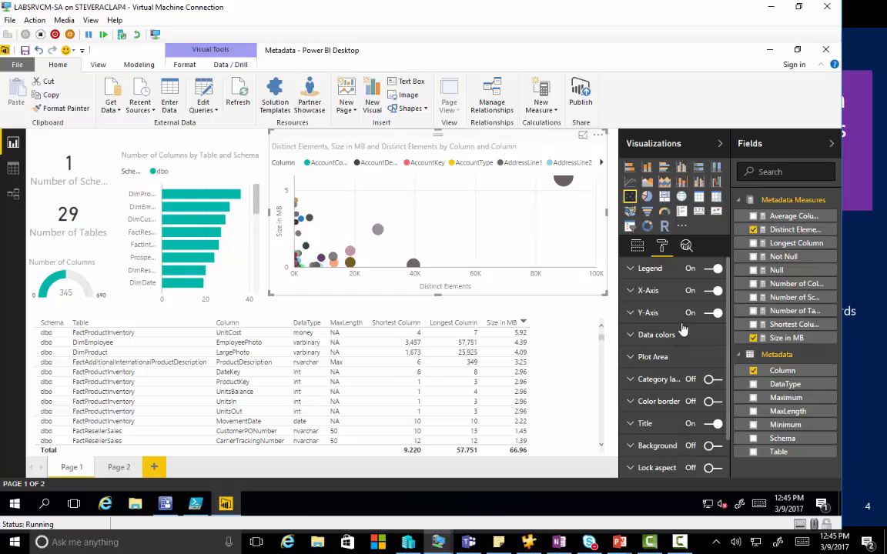
left_click(686, 251)
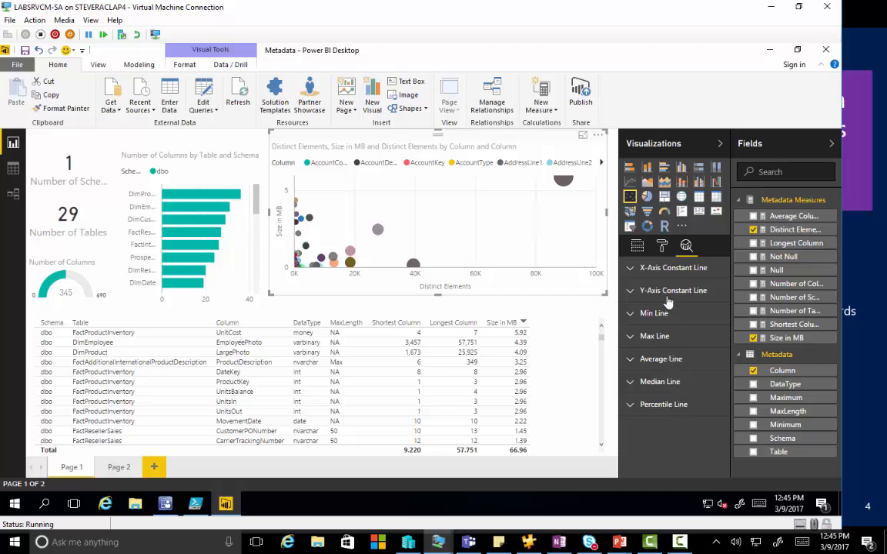
left_click(638, 247)
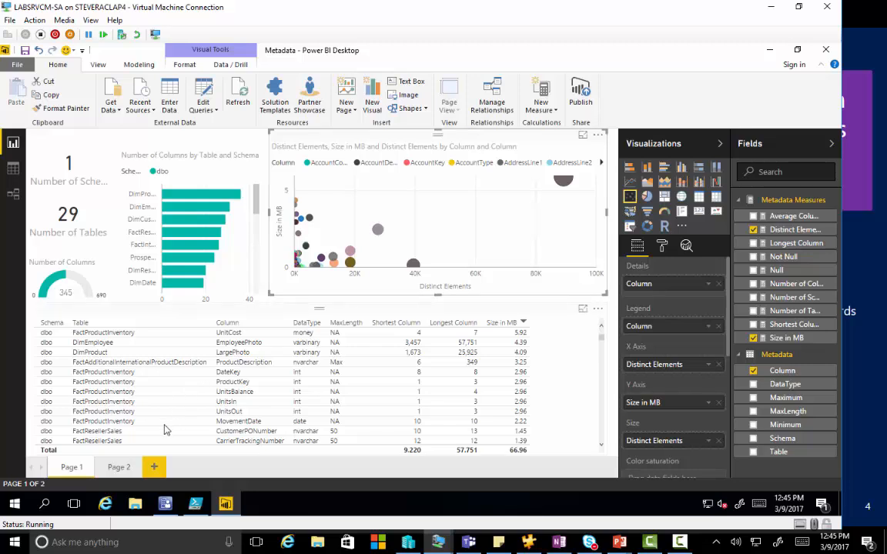
left_click(119, 467)
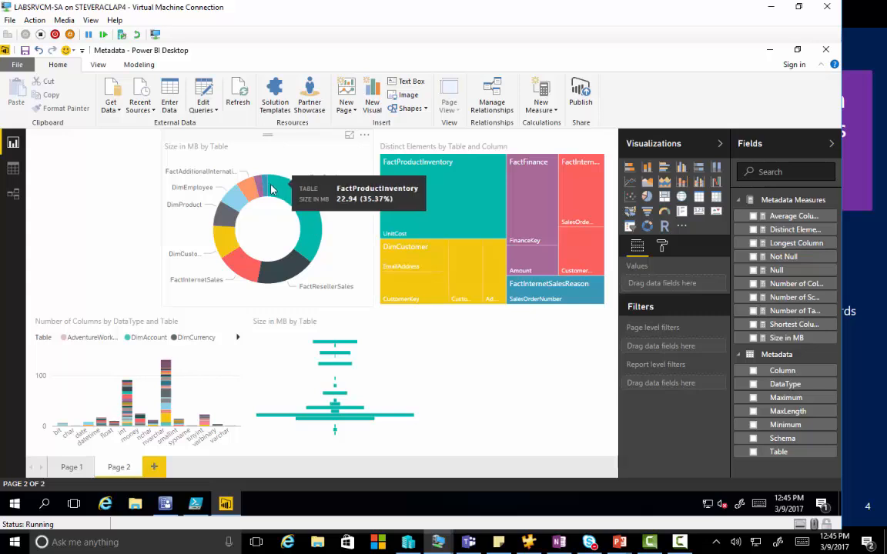
Step: Inspect several slices of the Size in MB by Table donut chart and cross-highlight the page by FactResellerSales
mouse_move(252, 198)
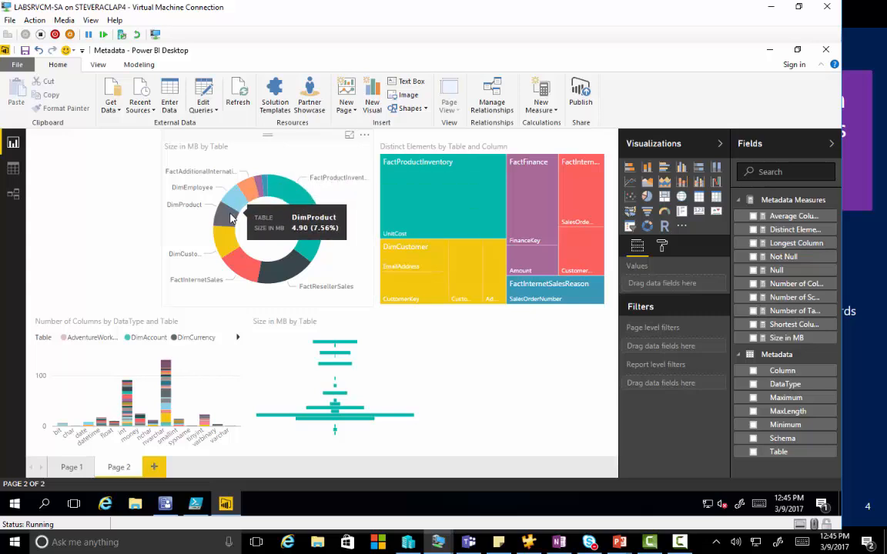
mouse_move(236, 267)
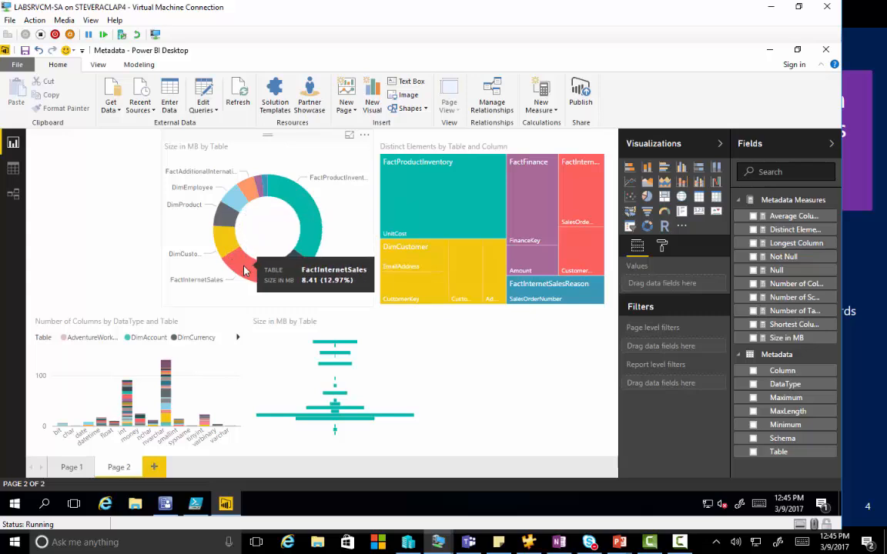
left_click(263, 269)
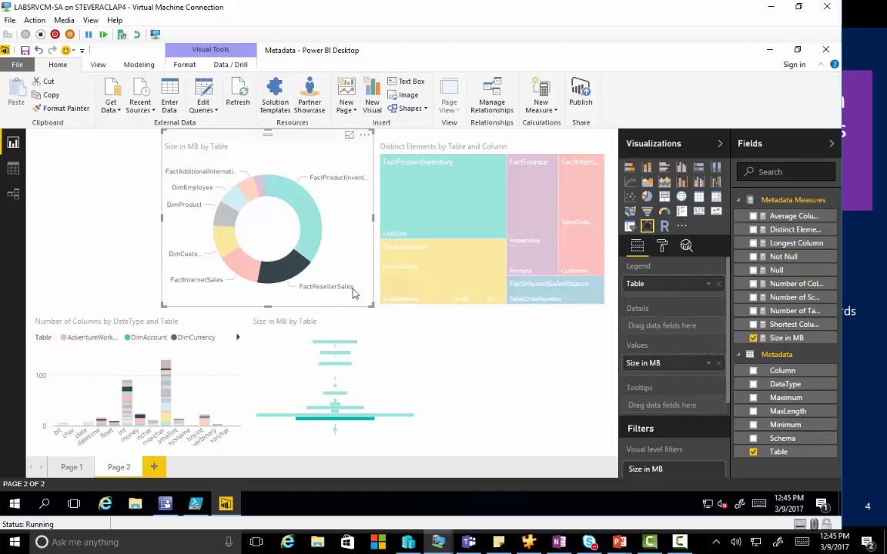
Step: Cross-highlight the page by DimCustomer's CustomerAlternateKey in the Distinct Elements treemap, and inspect the details of the other blocks
mouse_move(464, 262)
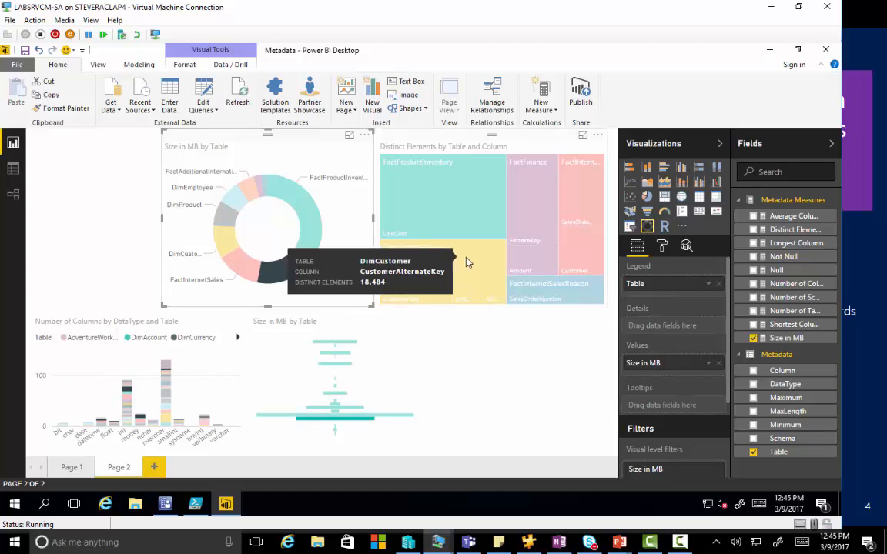
left_click(465, 262)
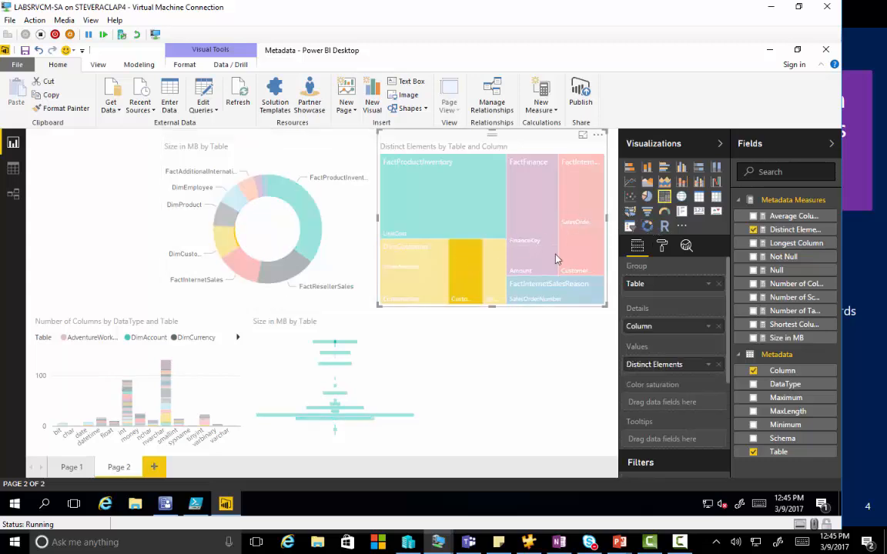
mouse_move(385, 181)
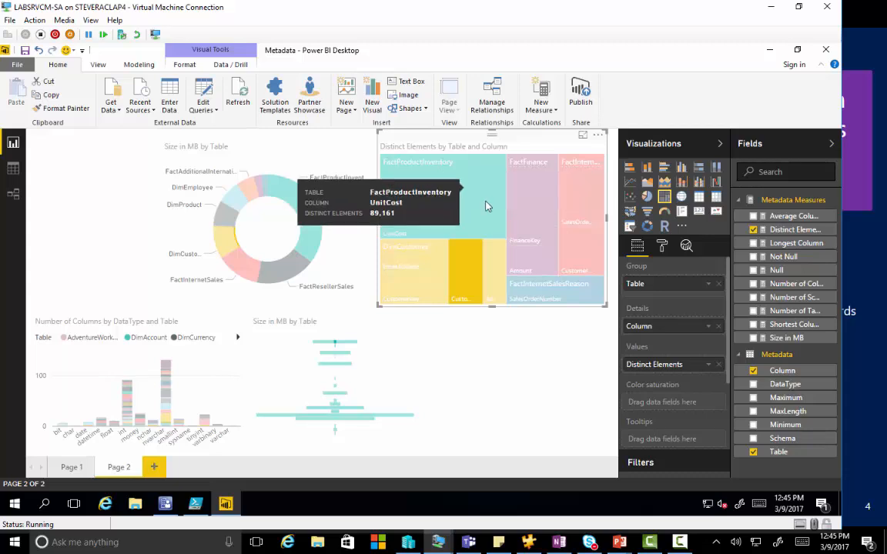
mouse_move(538, 213)
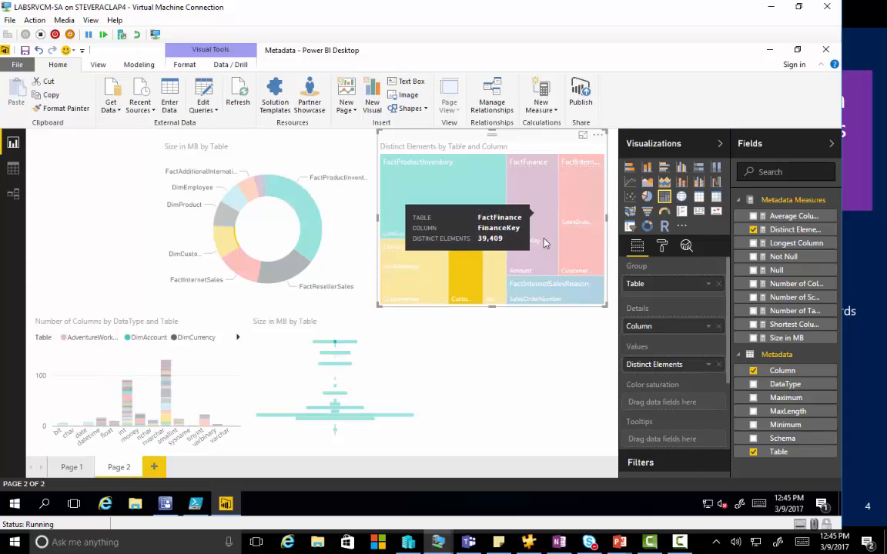
mouse_move(585, 239)
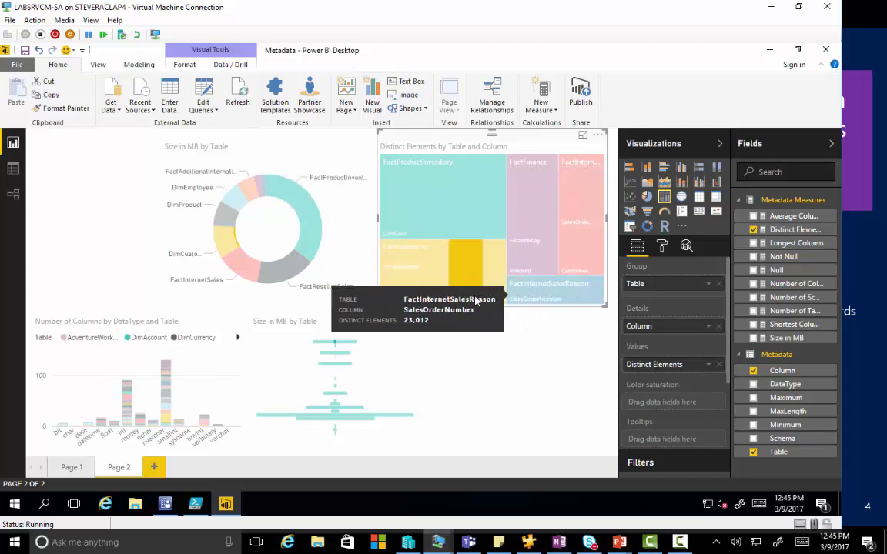
mouse_move(431, 291)
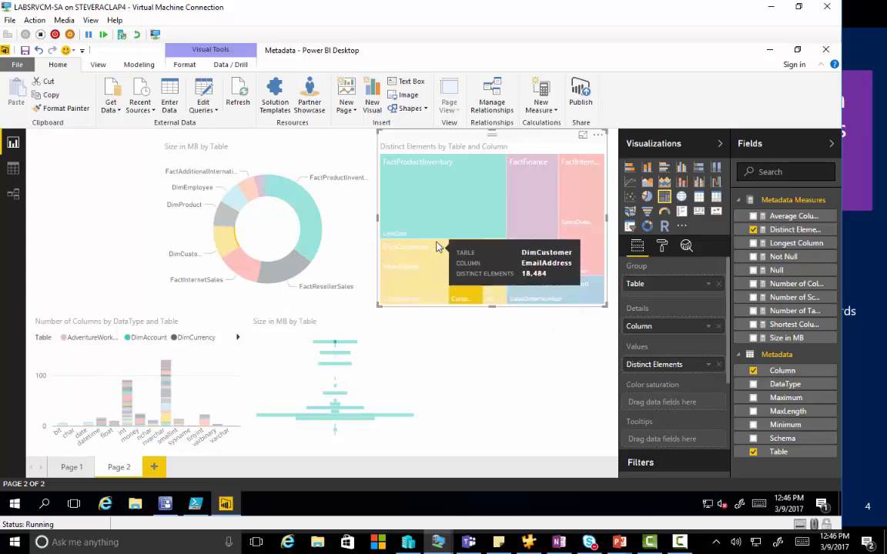
mouse_move(447, 234)
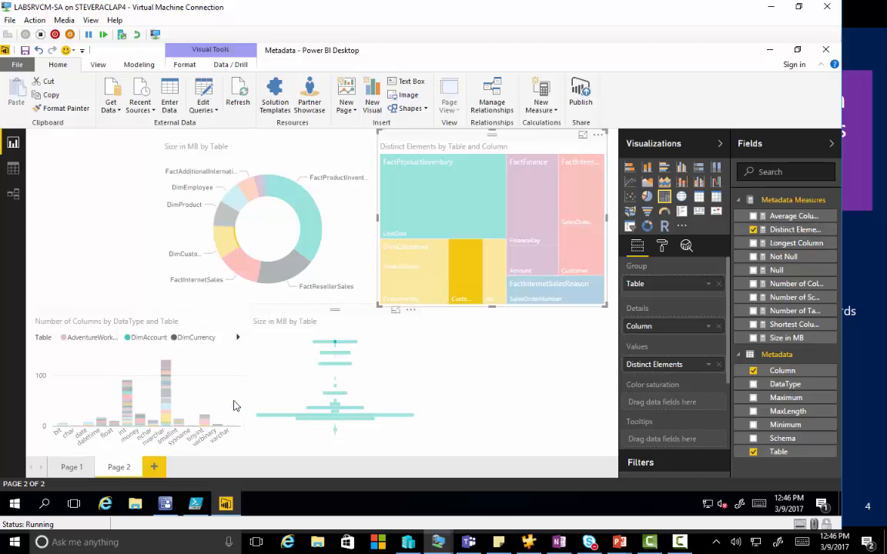
Step: Cross-highlight the page from nvarchar segments of the Number of Columns chart, including DimCustomer, and from the DimProduct bar of the funnel chart
left_click(189, 399)
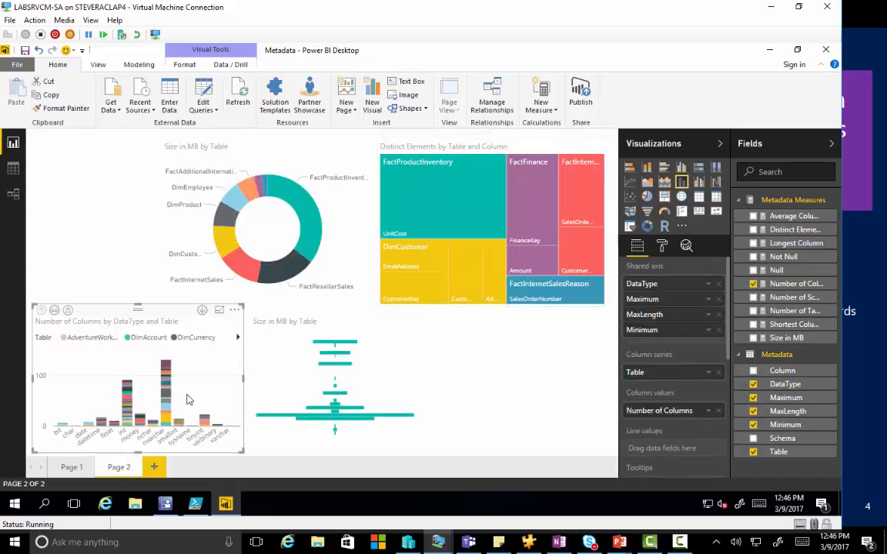
mouse_move(168, 408)
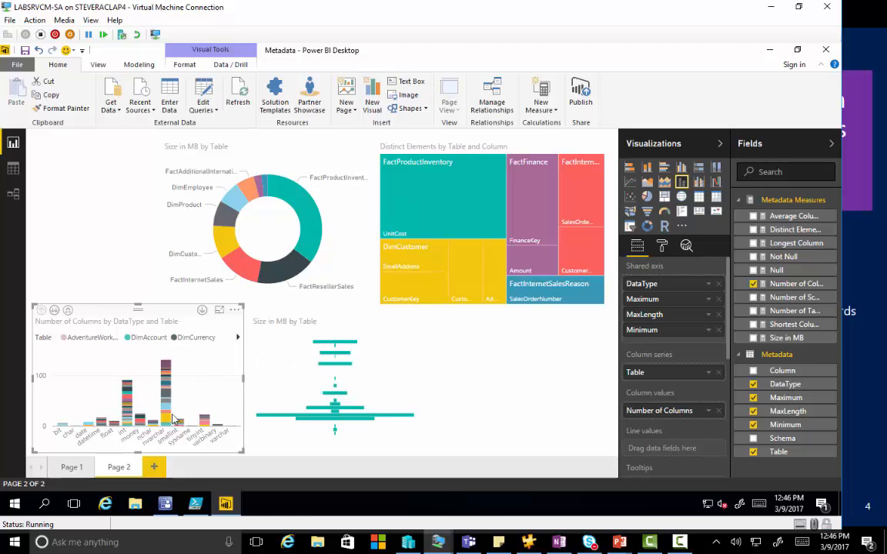
left_click(169, 406)
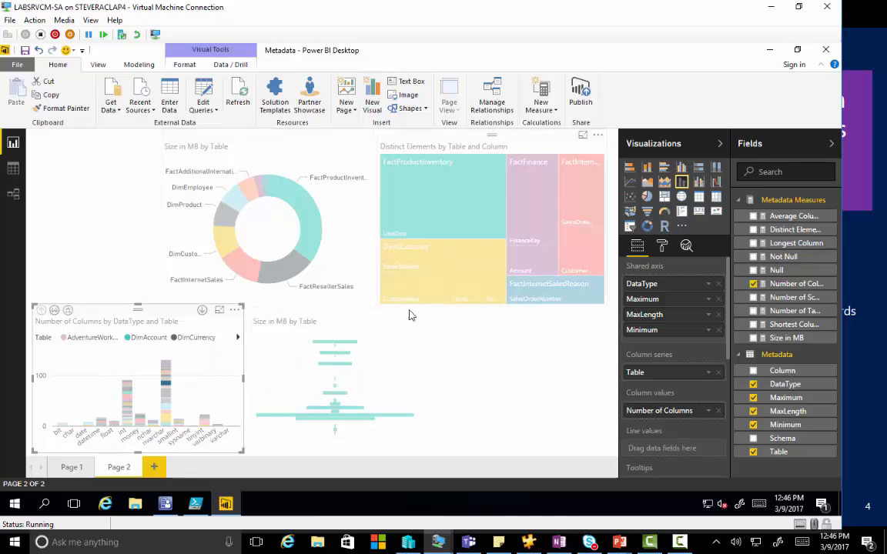
left_click(167, 418)
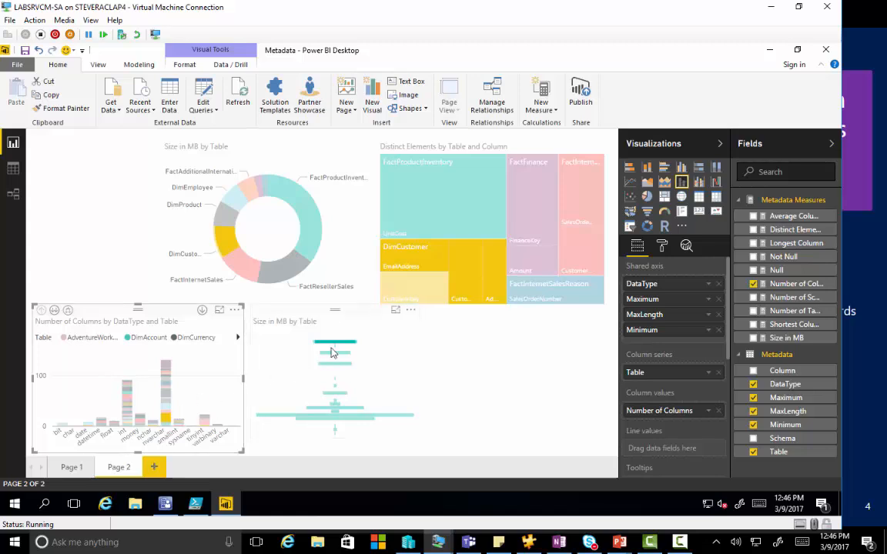
mouse_move(332, 351)
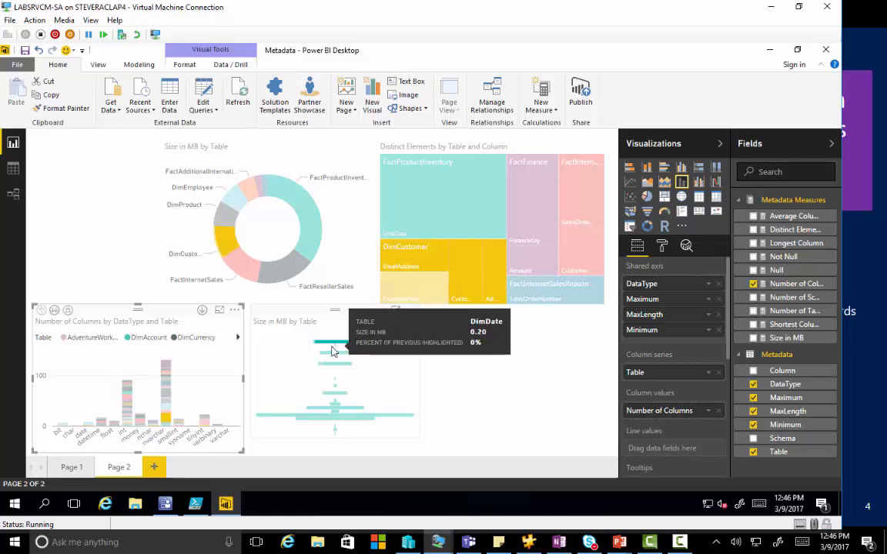
left_click(335, 363)
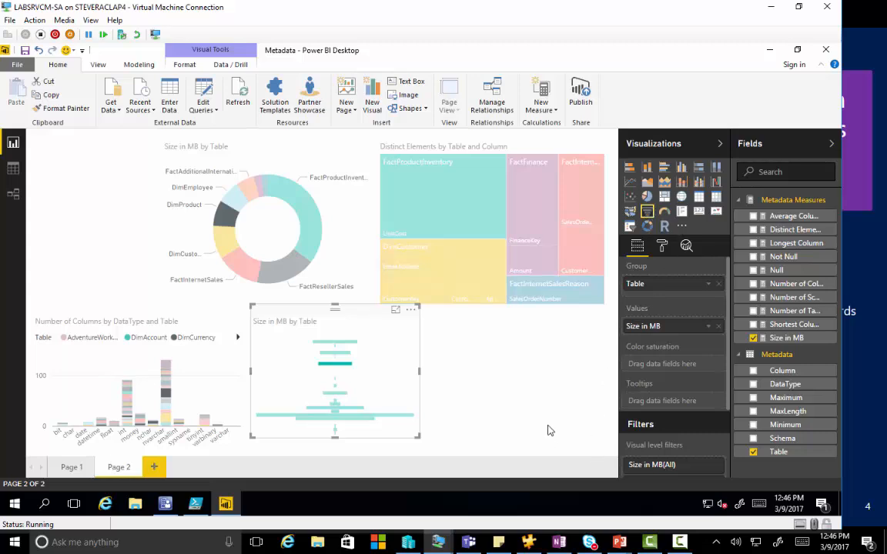
Step: Convert the Distinct Elements treemap into a Table slicer and filter by DimCustomer alone, followed by DimDate, DimEmployee and DimDepartmentGroup together
left_click(487, 229)
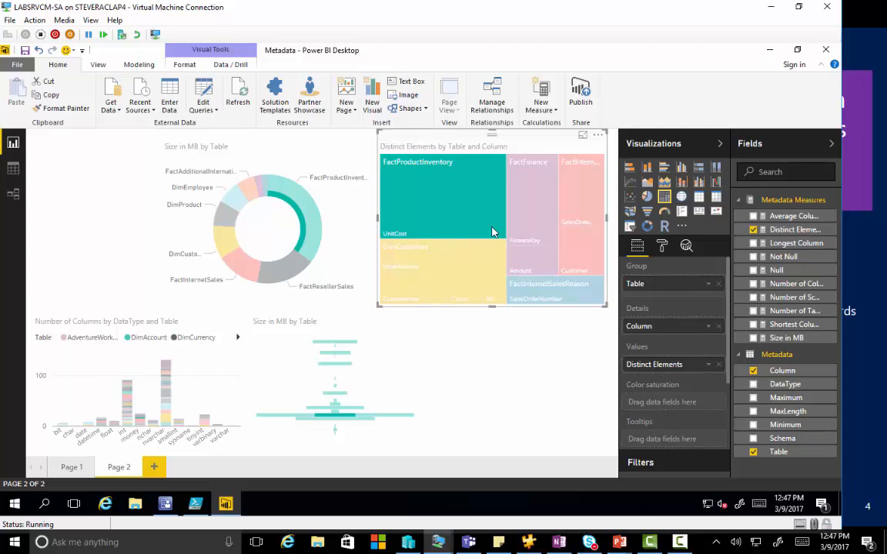
left_click(630, 227)
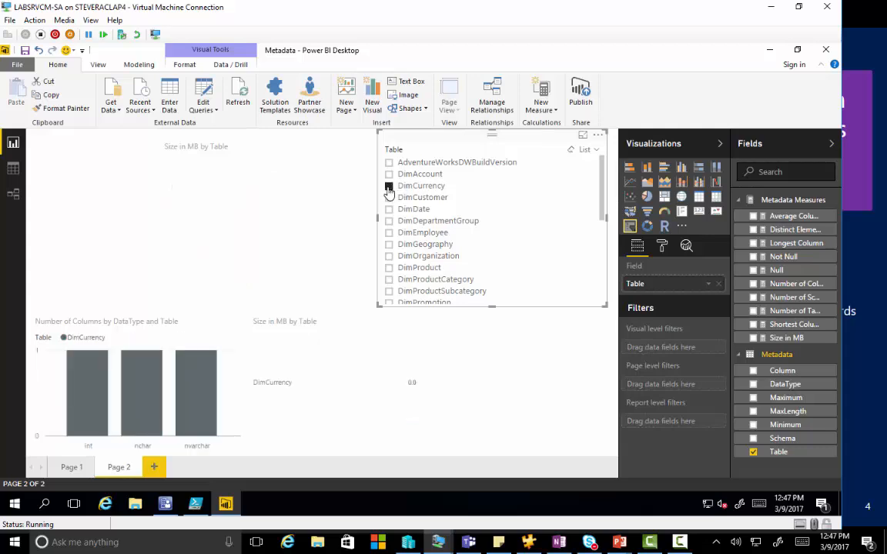
left_click(389, 197)
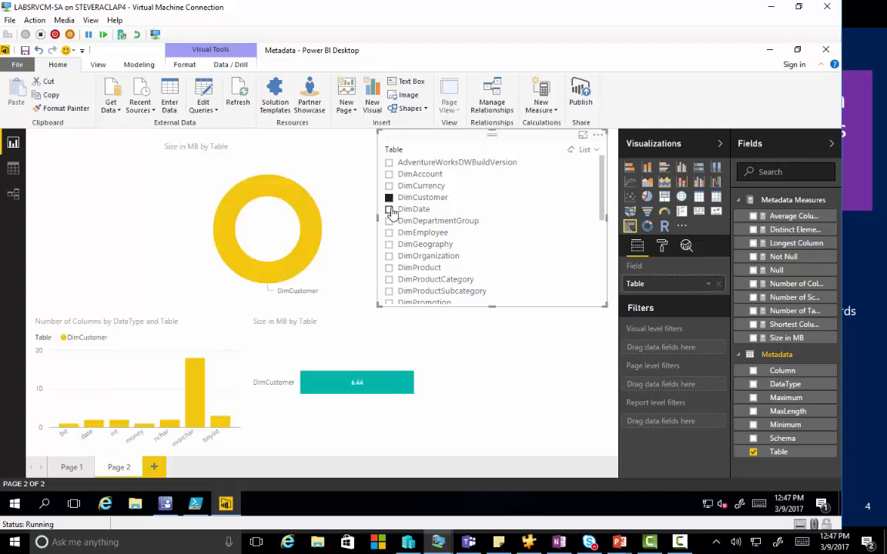
left_click(389, 208)
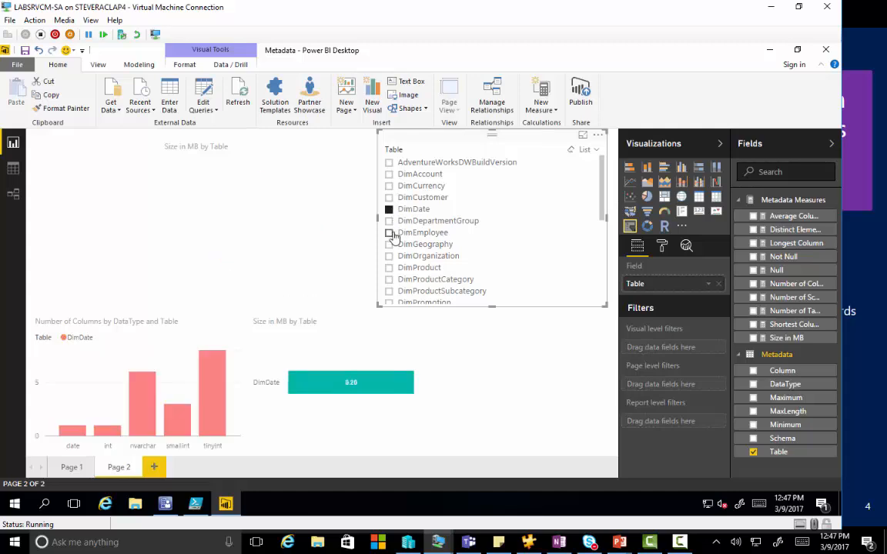
left_click(389, 233, "ctrl")
left_click(389, 221, "ctrl")
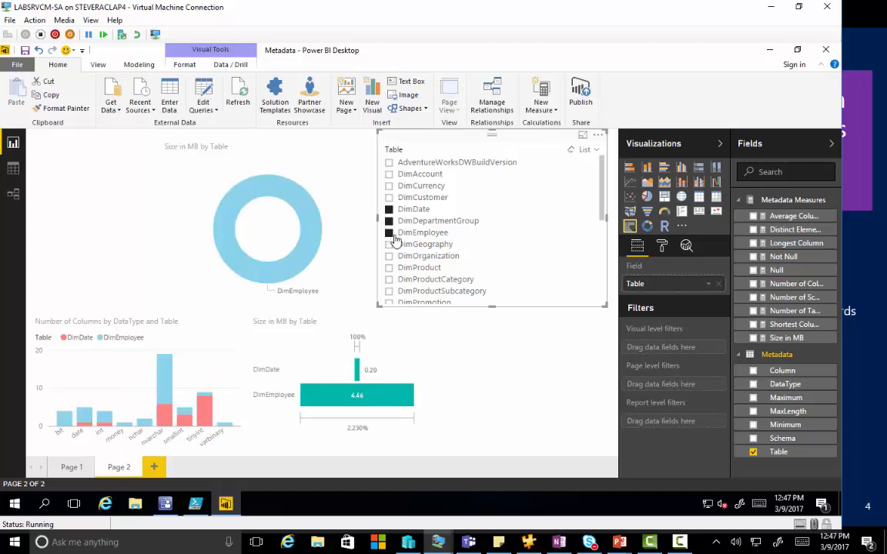